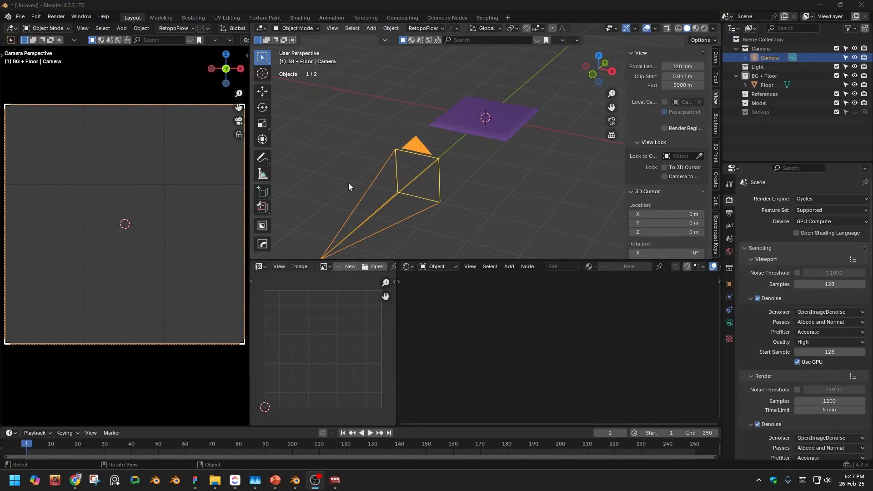
- Widen the camera viewport slightly and add a cube mesh to the scene
{"action": "left_click", "coordinate": [669, 9]}
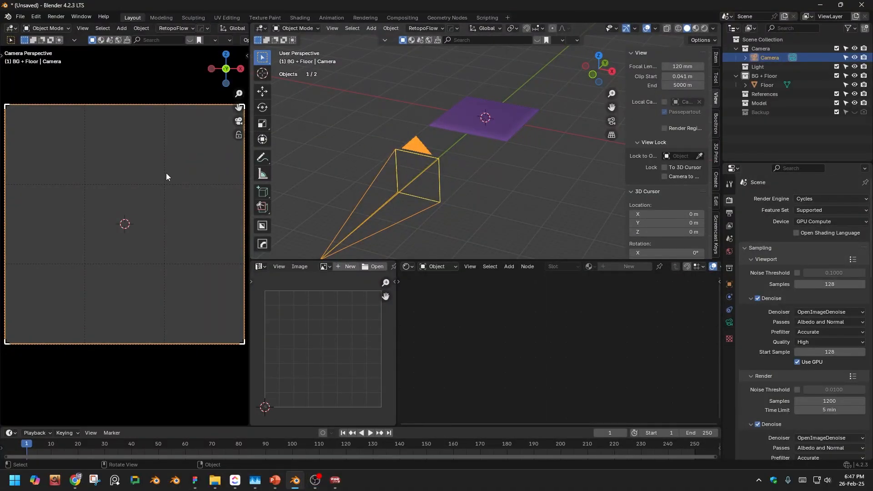
{"action": "mouse_move", "coordinate": [249, 185]}
{"action": "left_mouse_down"}
{"action": "mouse_move", "coordinate": [191, 185]}
{"action": "mouse_move", "coordinate": [318, 185]}
{"action": "mouse_move", "coordinate": [255, 189]}
{"action": "mouse_move", "coordinate": [257, 195]}
{"action": "left_mouse_up"}
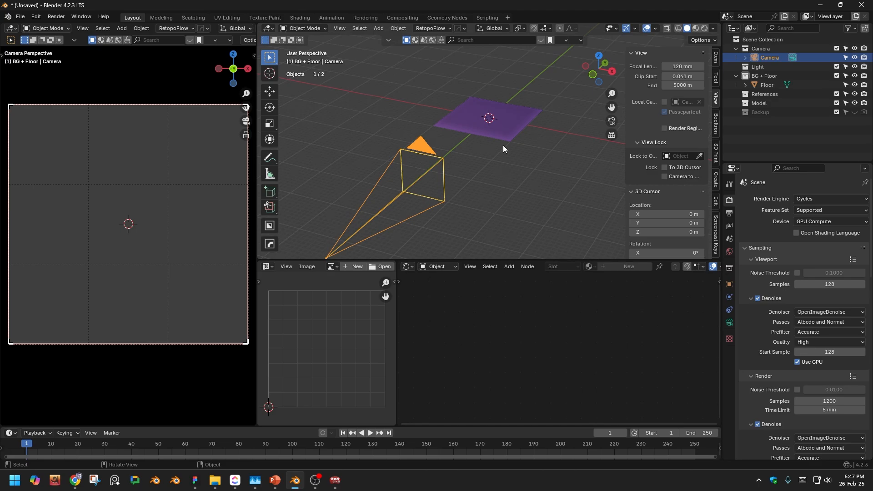
{"action": "key", "text": "shift+a"}
{"action": "left_click", "coordinate": [485, 94]}
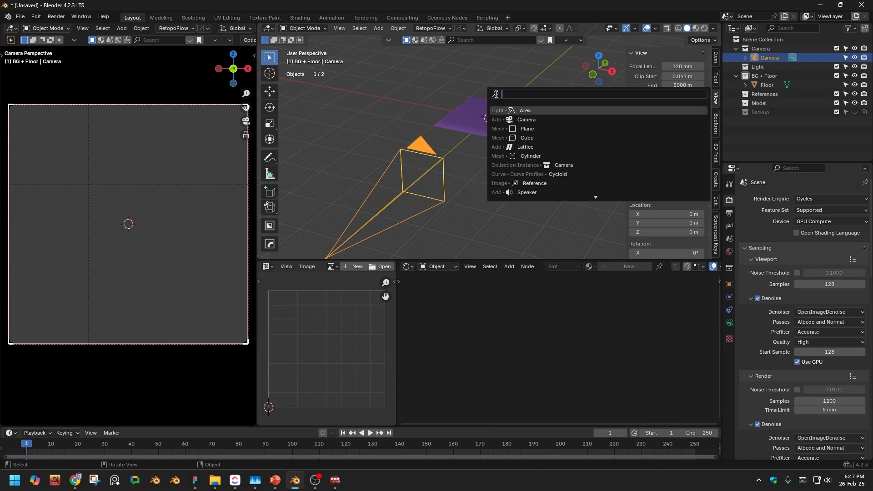
{"action": "left_click", "coordinate": [539, 137]}
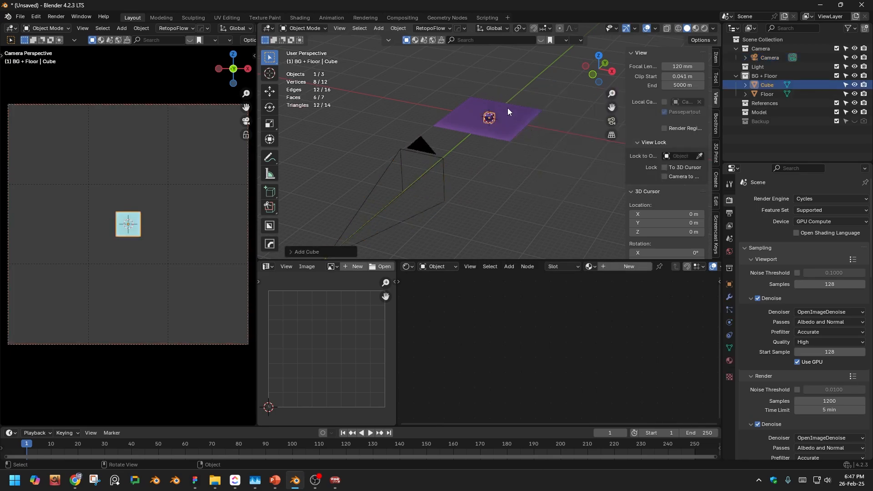
{"action": "key", "text": "KP_Decimal"}
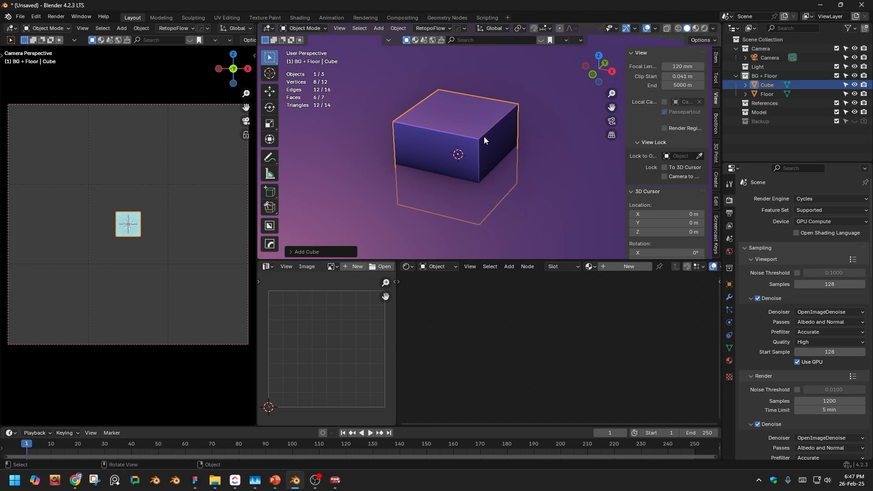
- Raise the cube along the Z axis so that it sits on top of the floor plane
{"action": "left_click", "coordinate": [768, 66]}
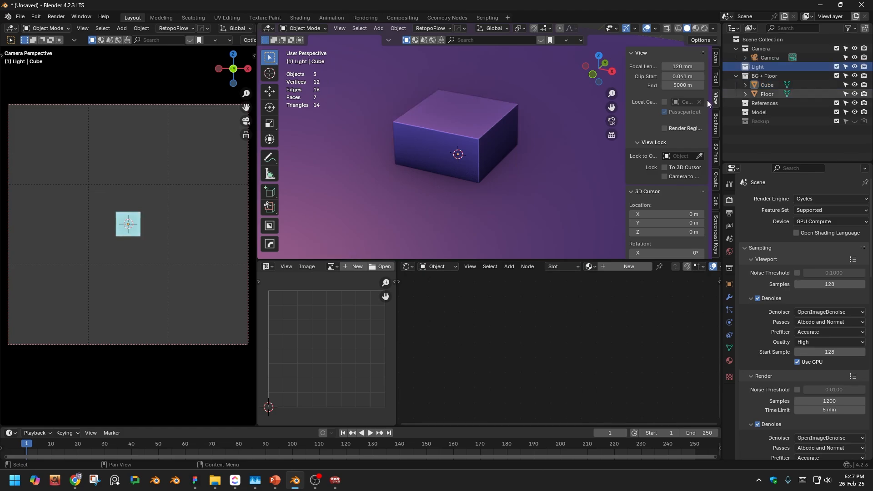
{"action": "middle_click_drag", "start_coordinate": [505, 85], "coordinate": [475, 109], "text": "shift"}
{"action": "left_click", "coordinate": [455, 146]}
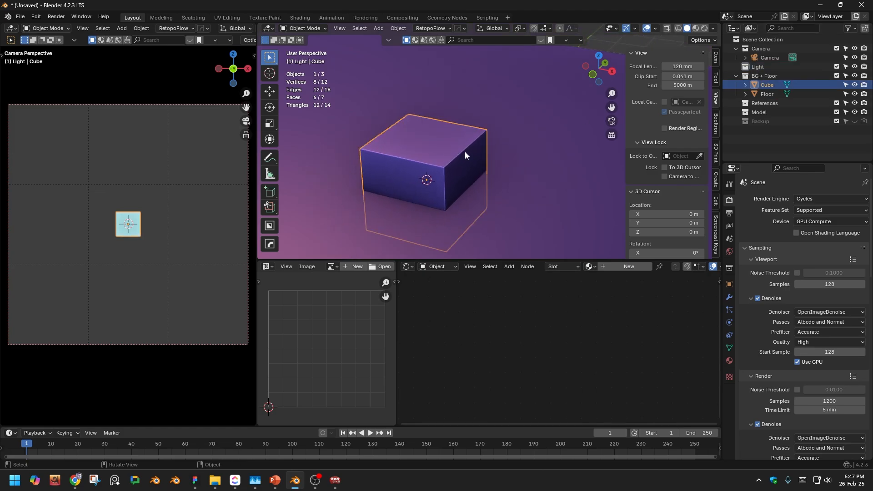
{"action": "key", "text": "g"}
{"action": "key", "text": "z"}
{"action": "left_click", "coordinate": [457, 111]}
{"action": "middle_click_drag", "start_coordinate": [456, 111], "coordinate": [502, 110]}
- Make the Light collection active and add an area light to it
{"action": "left_click", "coordinate": [772, 68]}
{"action": "key", "text": "shift+a"}
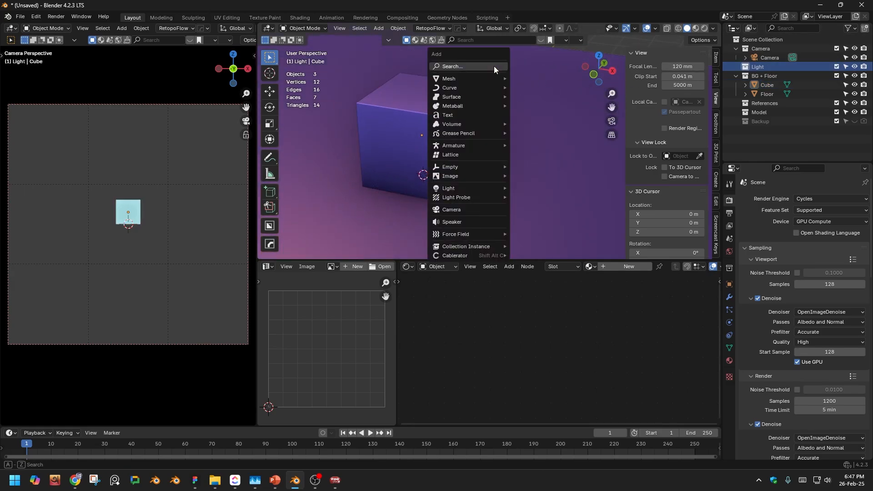
{"action": "left_click", "coordinate": [494, 67]}
{"action": "left_click", "coordinate": [549, 91]}
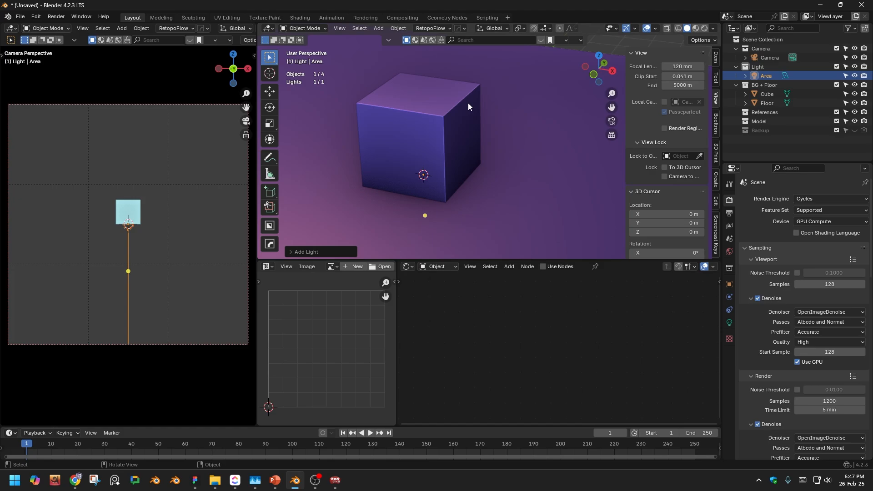
- Raise the area light about 0.33 m along Z above the cube and scale it up to about 2.865
{"action": "key", "text": "g"}
{"action": "key", "text": "z"}
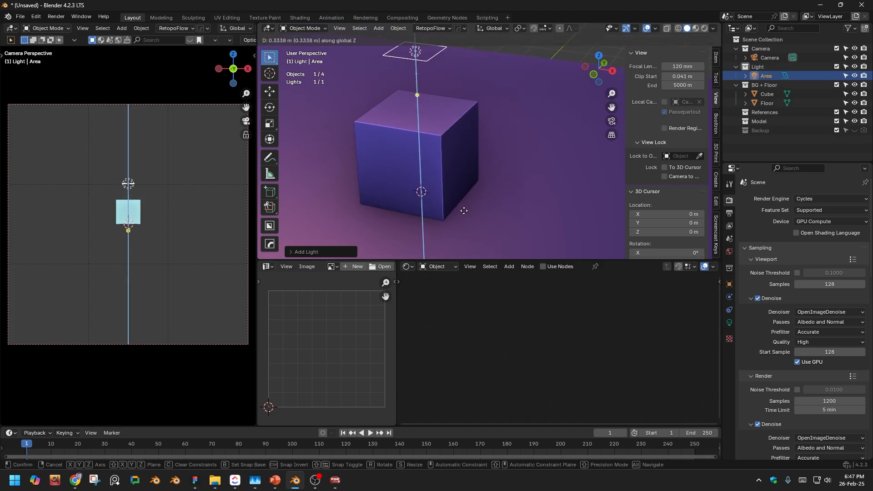
{"action": "left_click", "coordinate": [434, 165]}
{"action": "middle_click_drag", "start_coordinate": [434, 167], "coordinate": [456, 196], "text": "shift"}
{"action": "key", "text": "s"}
{"action": "left_click", "coordinate": [291, 273]}
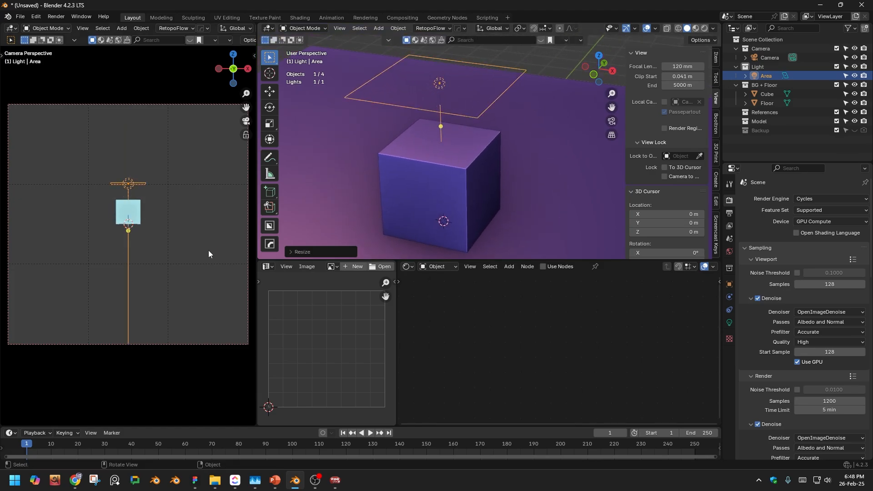
- Switch the camera viewport to rendered shading
{"action": "key", "text": "z"}
{"action": "left_click", "coordinate": [223, 156]}
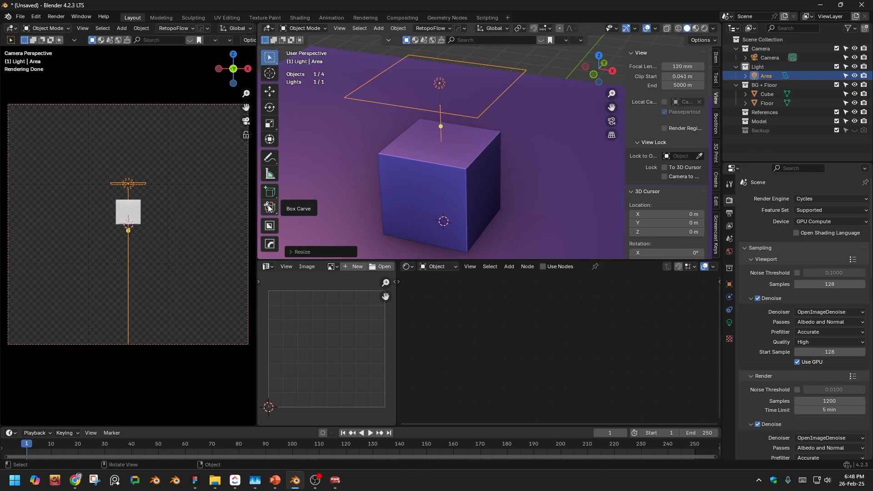
{"action": "middle_click_drag", "start_coordinate": [510, 192], "coordinate": [501, 159], "text": "shift"}
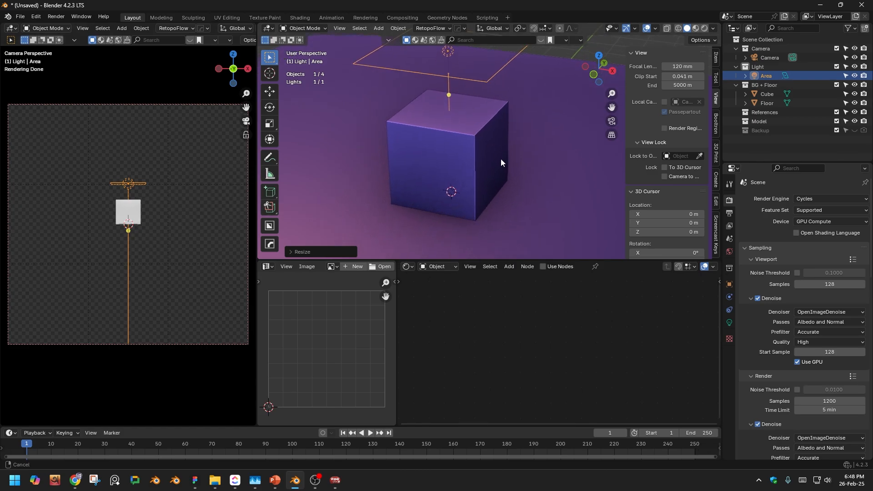
{"action": "left_click", "coordinate": [466, 131]}
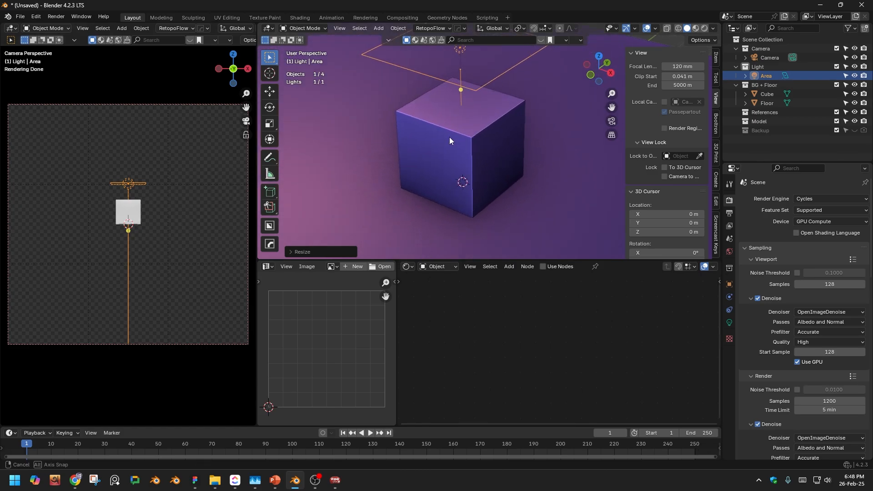
{"action": "middle_click_drag", "start_coordinate": [450, 137], "coordinate": [469, 169]}
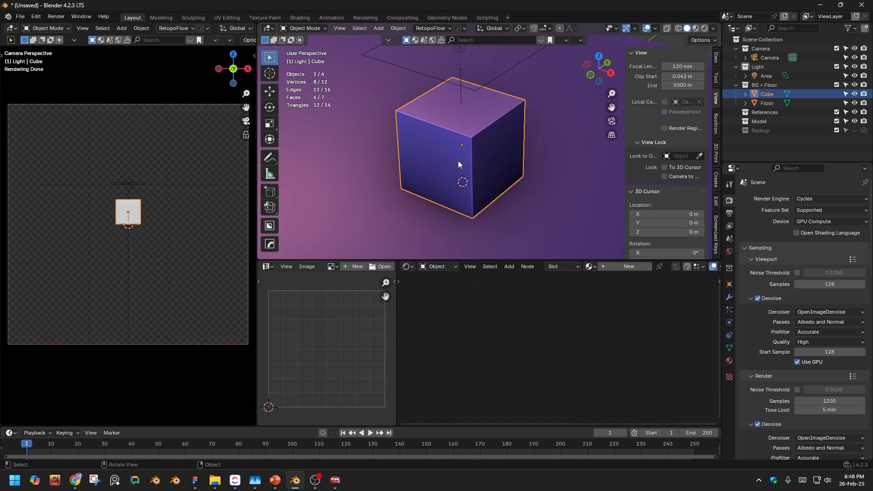
{"action": "middle_click_drag", "start_coordinate": [463, 122], "coordinate": [473, 110]}
{"action": "left_click", "coordinate": [507, 91]}
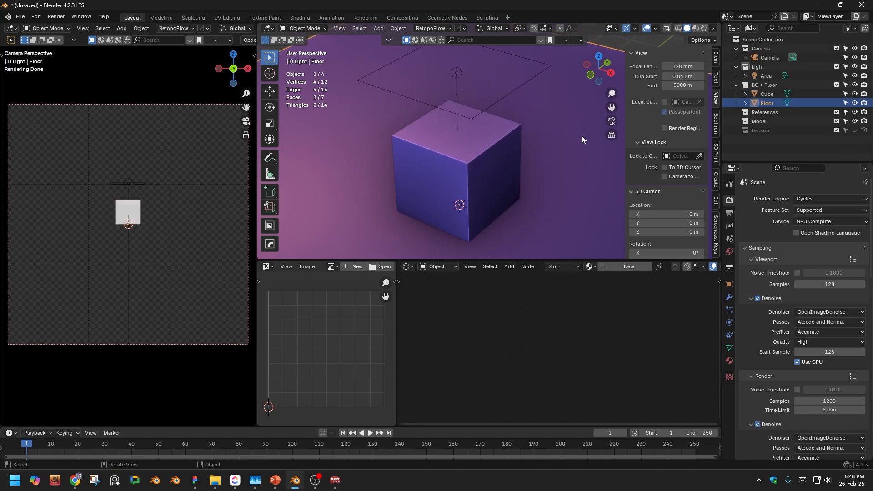
{"action": "left_click", "coordinate": [493, 103]}
{"action": "key", "text": "KP_Decimal"}
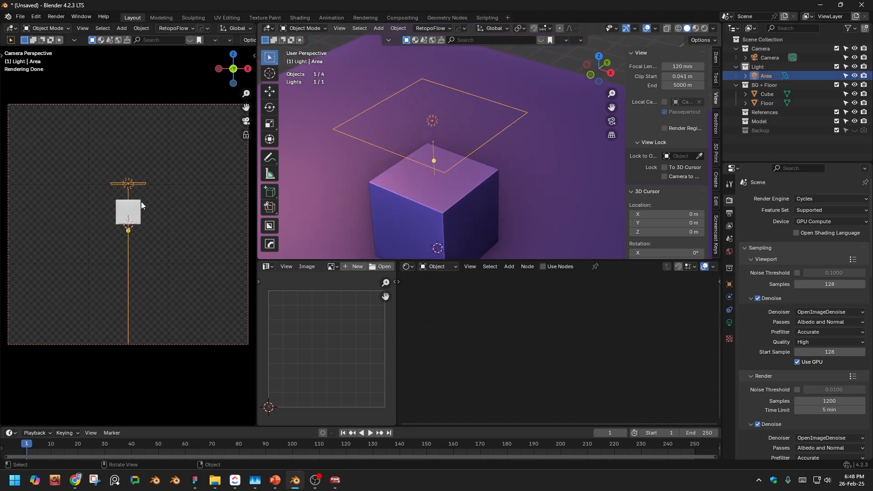
- Lock the camera to the view and orbit it to a raised three-quarter view of the cube
{"action": "key", "text": "n"}
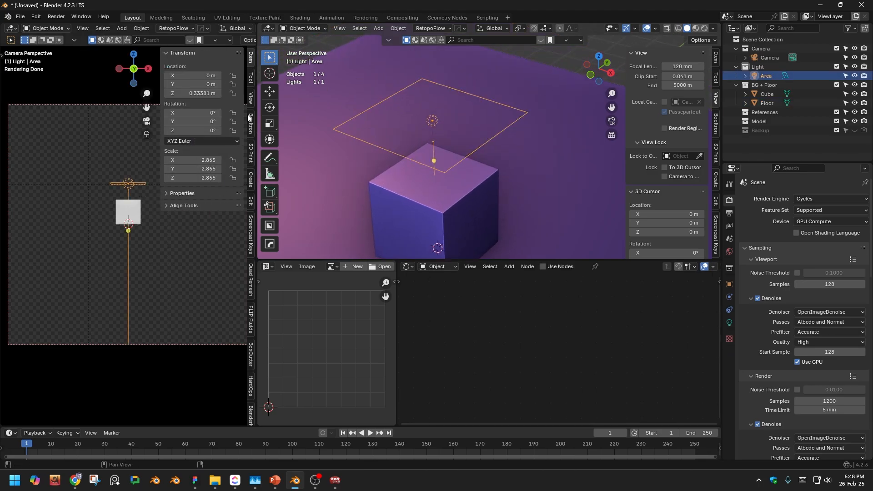
{"action": "left_click", "coordinate": [250, 99]}
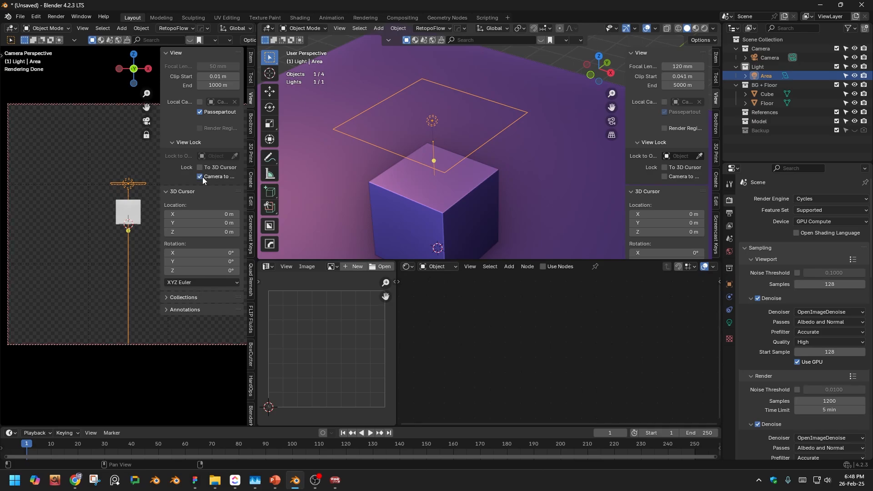
{"action": "key", "text": "n"}
{"action": "middle_click_drag", "start_coordinate": [145, 206], "coordinate": [117, 133]}
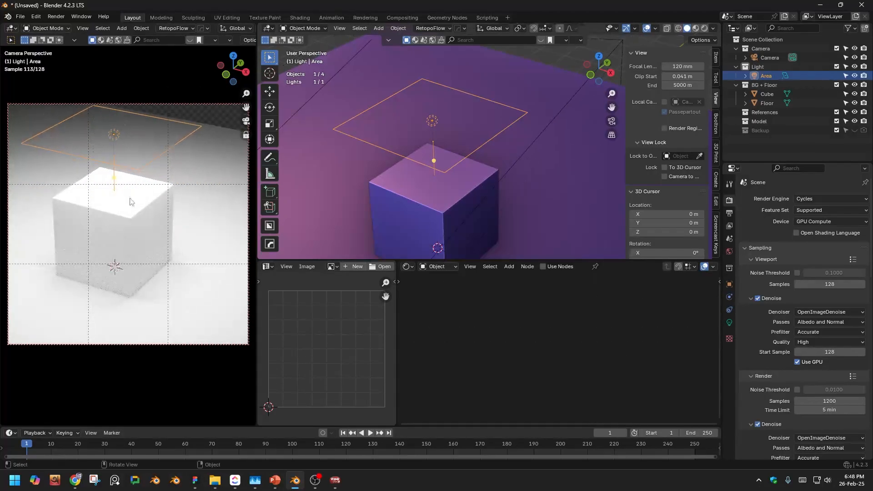
- Hide the overlays in the camera viewport and lift the cube slightly along the Z axis
{"action": "left_click", "coordinate": [120, 215]}
{"action": "key", "text": "shift+alt+z"}
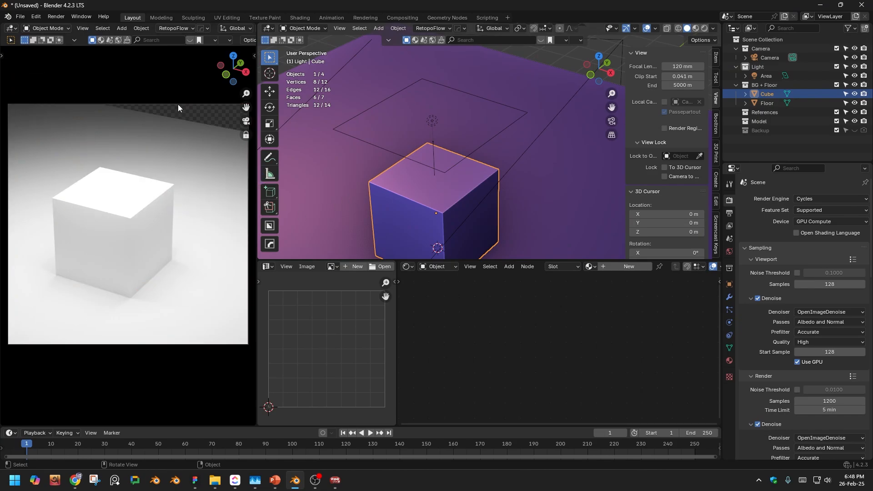
{"action": "key", "text": "g"}
{"action": "key", "text": "z"}
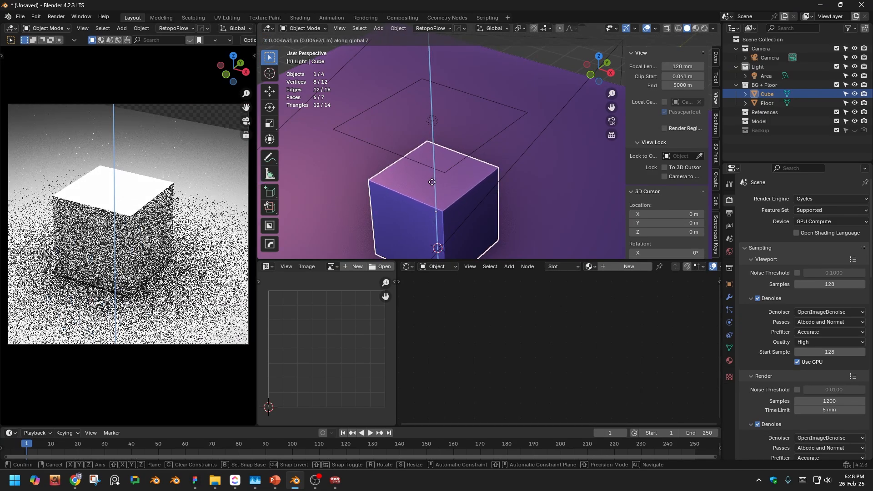
{"action": "left_click", "coordinate": [431, 191]}
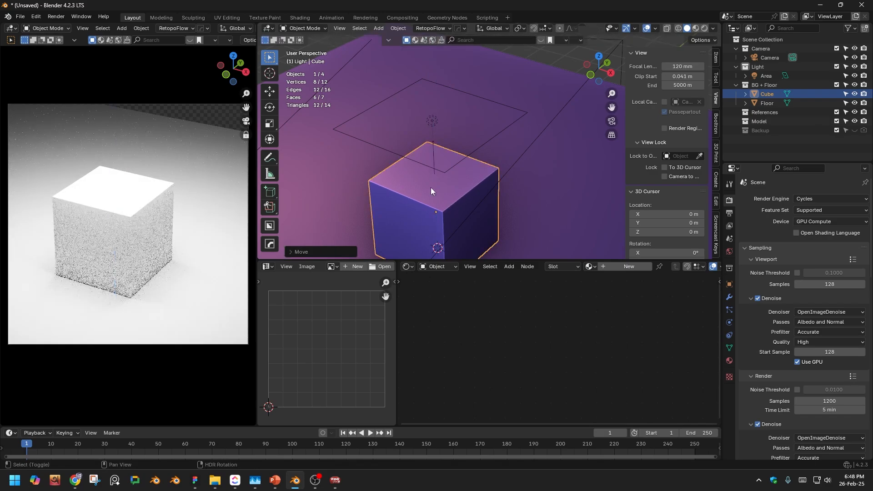
- Scale the area light down by a factor of about 0.73 and shift it toward the cube's far side
{"action": "left_click", "coordinate": [432, 120]}
{"action": "key", "text": "s"}
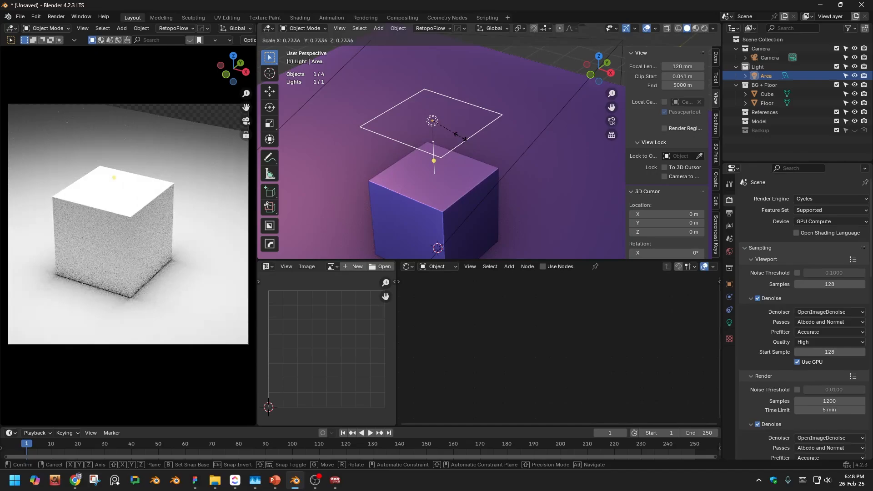
{"action": "left_click", "coordinate": [460, 135]}
{"action": "middle_click_drag", "start_coordinate": [460, 135], "coordinate": [450, 124], "text": "shift"}
{"action": "key", "text": "g"}
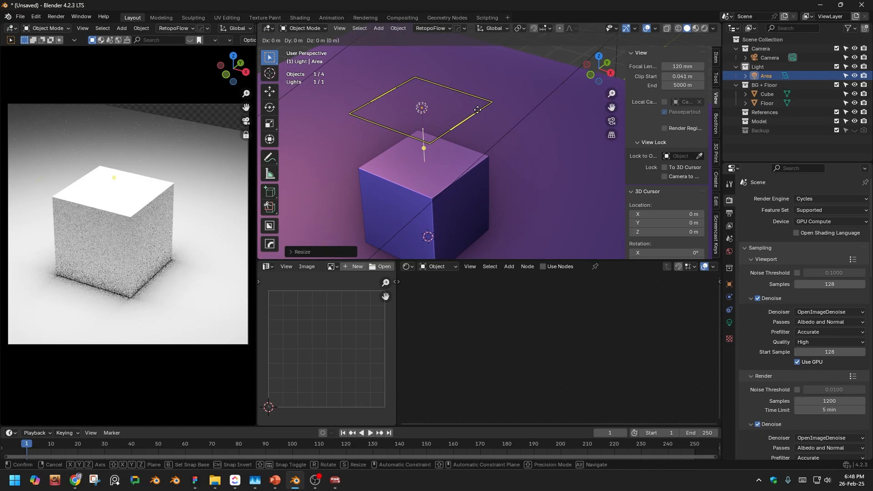
{"action": "left_click", "coordinate": [504, 94]}
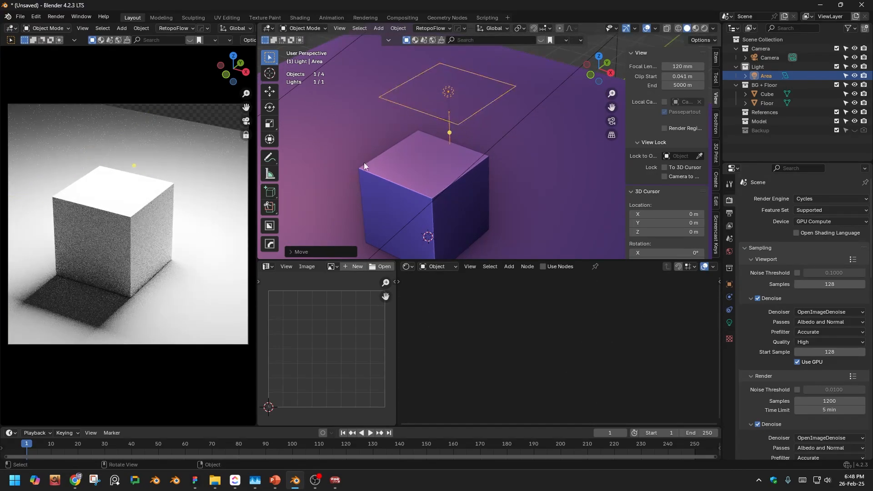
- Rotate the area light very slightly about the global X axis
{"action": "middle_click_drag", "start_coordinate": [482, 104], "coordinate": [489, 143]}
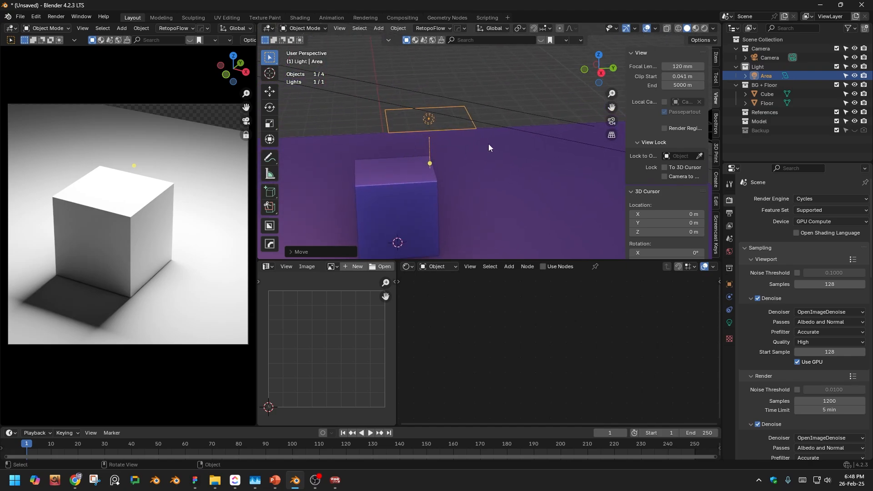
{"action": "key", "text": "r"}
{"action": "key", "text": "x"}
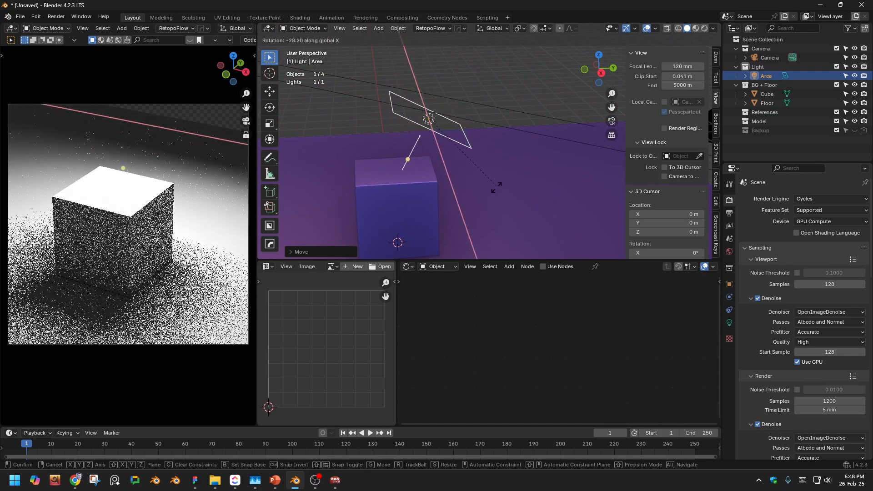
{"action": "left_click", "coordinate": [513, 144]}
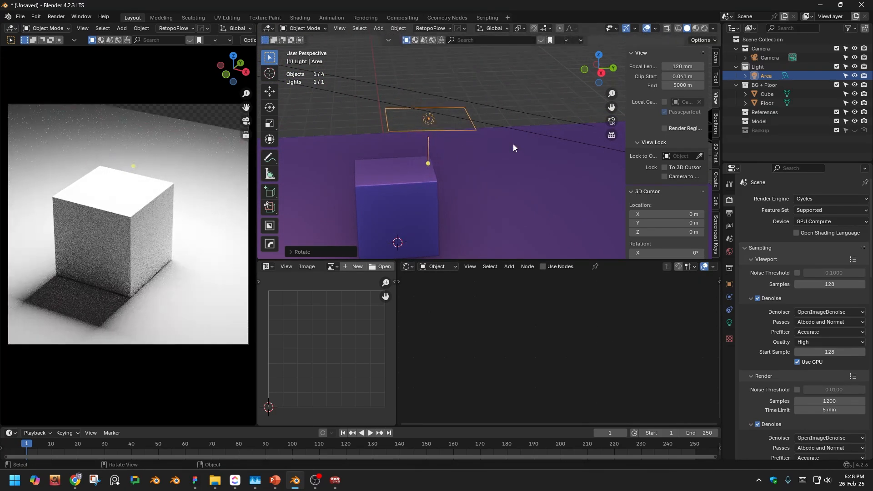
- Set the area light's power to 50 W and enlarge the light above the cube
{"action": "left_click", "coordinate": [729, 322]}
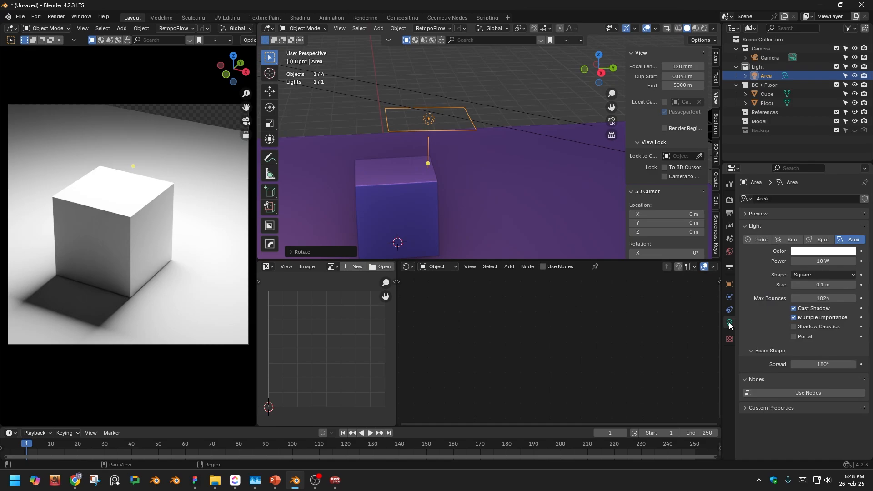
{"action": "left_click", "coordinate": [829, 262]}
{"action": "type", "text": "50"}
{"action": "key", "text": "Return"}
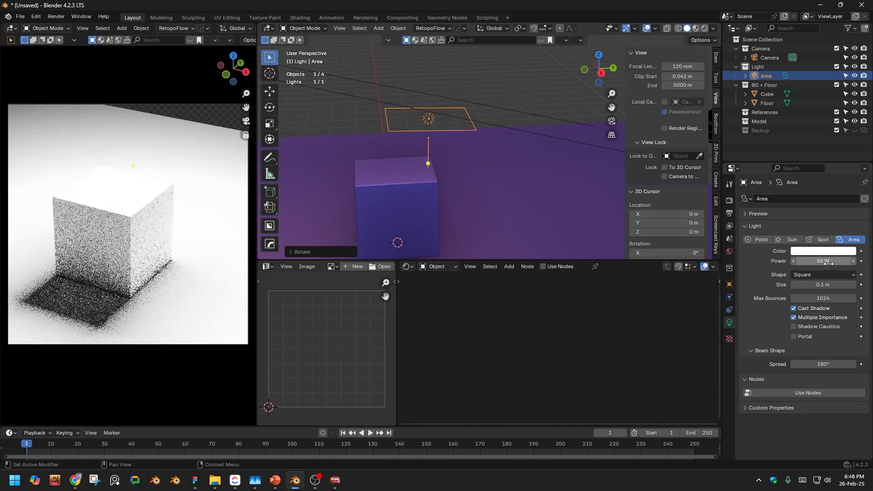
{"action": "key", "text": "s"}
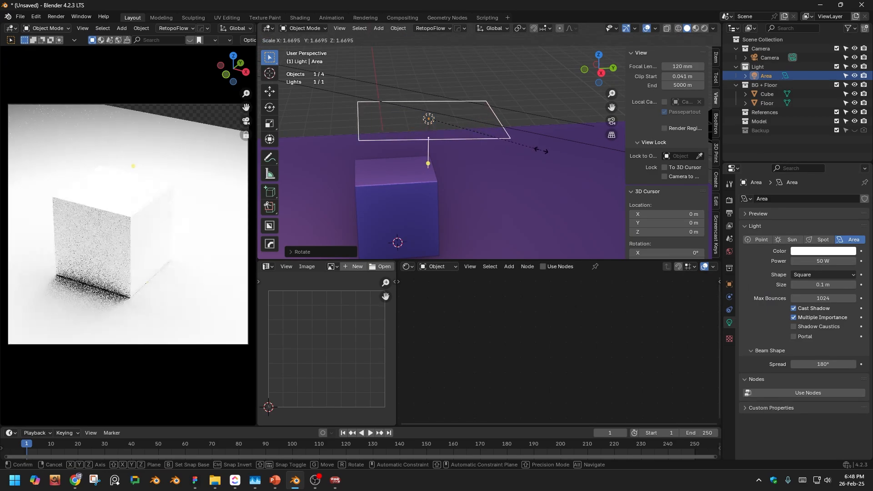
{"action": "left_click", "coordinate": [524, 141]}
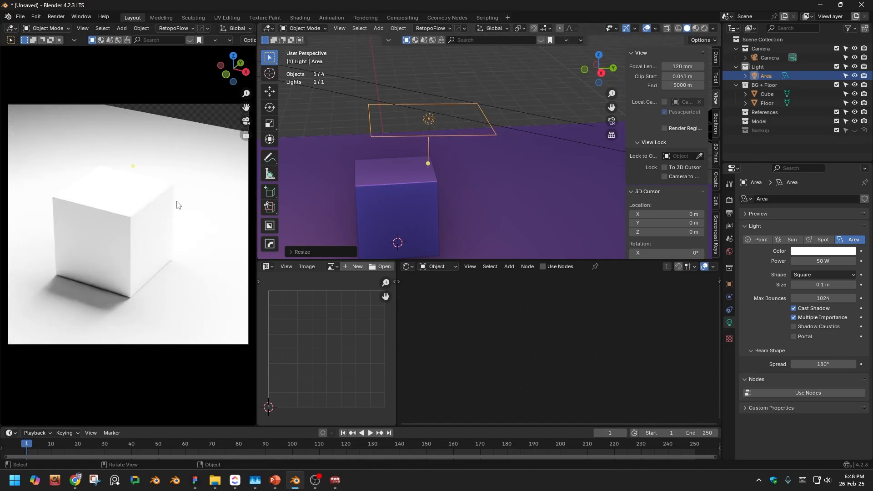
- Reframe the cube so it appears smaller in the camera view and scale the floor up to about 1.71
{"action": "scroll", "coordinate": [129, 237], "scroll_direction": "down", "scroll_amount": 4}
{"action": "middle_click_drag", "start_coordinate": [129, 225], "coordinate": [122, 181], "text": "shift"}
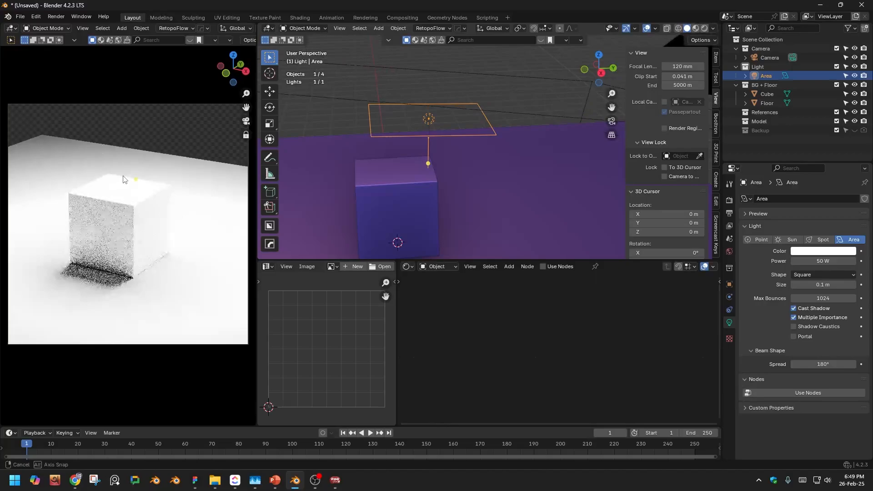
{"action": "left_click", "coordinate": [512, 192]}
{"action": "key", "text": "s"}
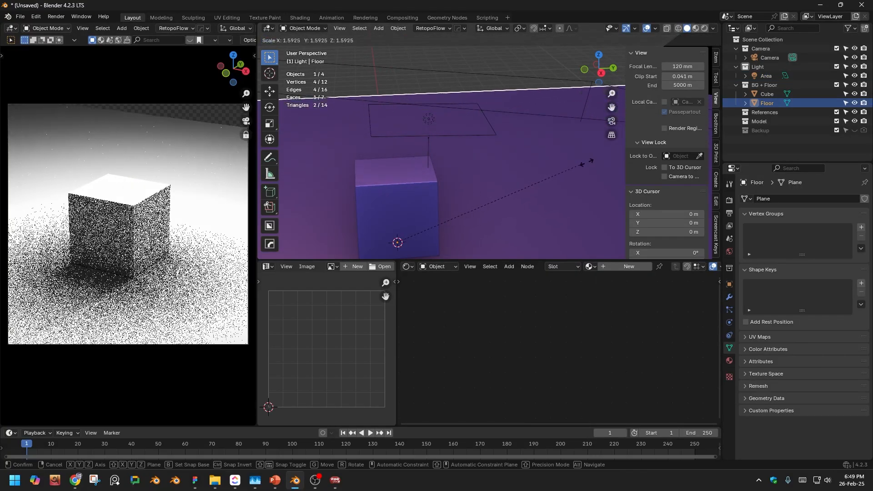
{"action": "left_click", "coordinate": [569, 211]}
- Turn off the Camera to View lock for the camera viewport
{"action": "key", "text": "n"}
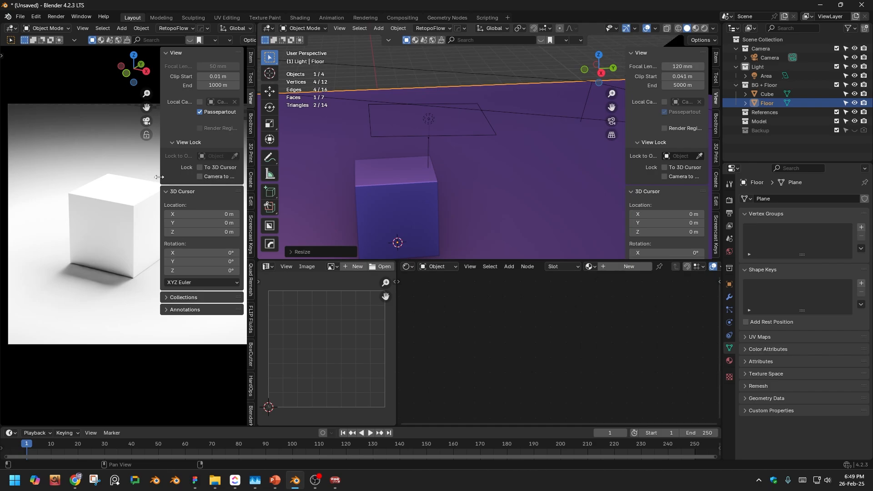
{"action": "key", "text": "n"}
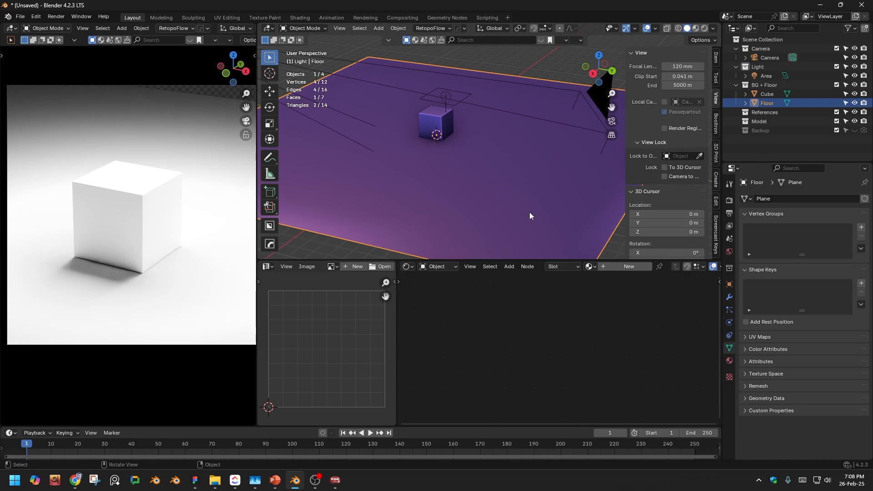
- Show the Indirect Only toggle column in the Outliner
{"action": "left_click", "coordinate": [443, 133]}
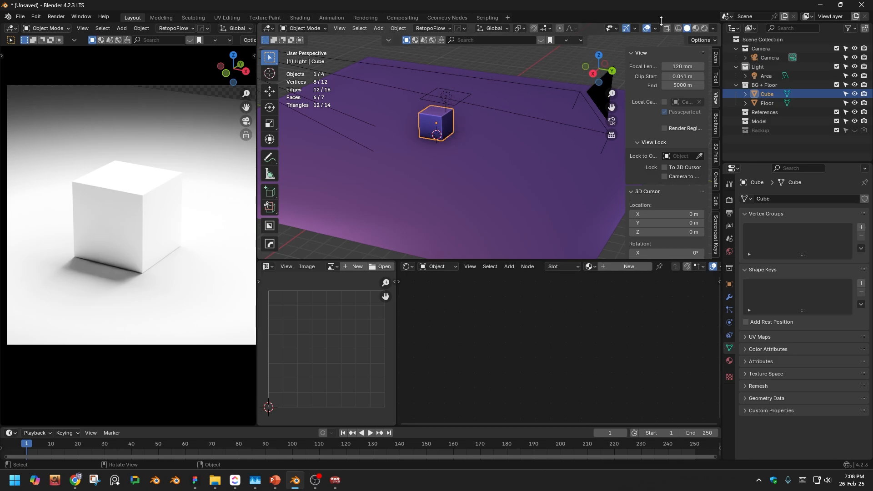
{"action": "left_click", "coordinate": [854, 31]}
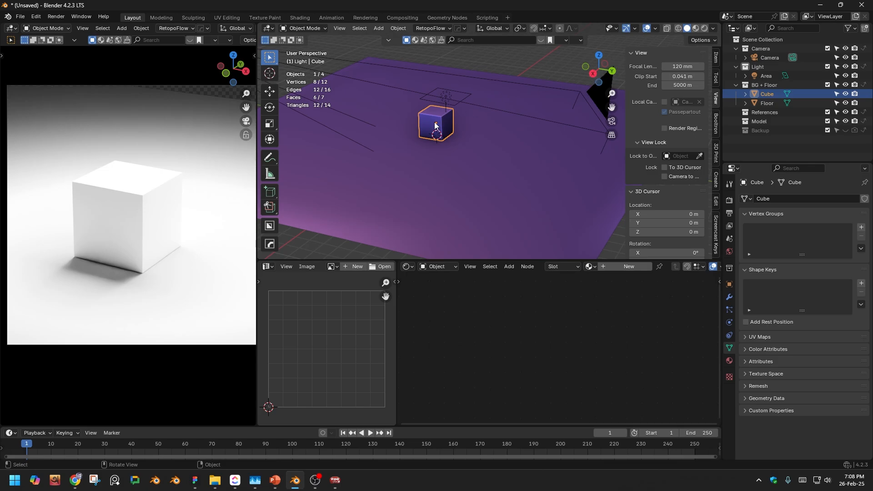
- Move the cube object from the BG + Floor collection into the Model collection
{"action": "left_click", "coordinate": [768, 85]}
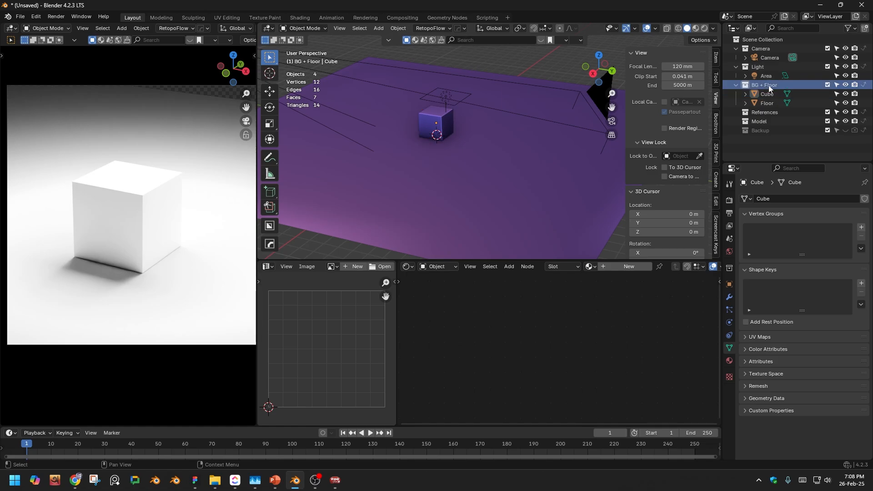
{"action": "left_click", "coordinate": [770, 94]}
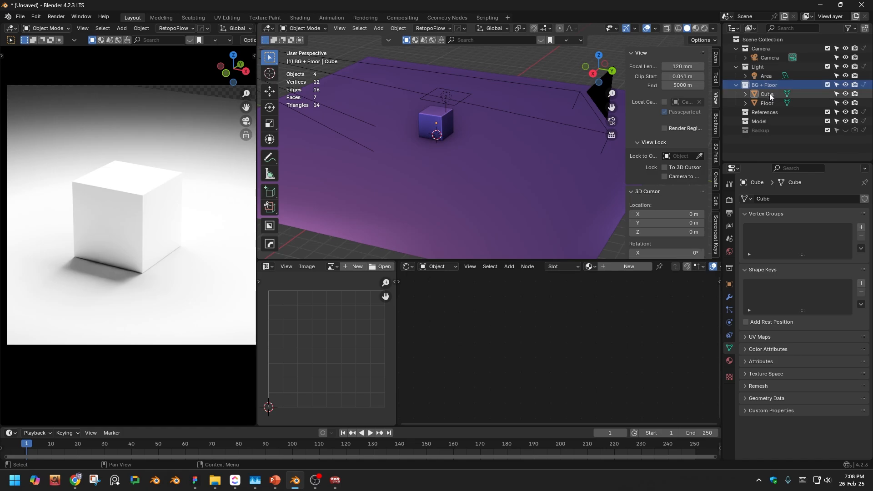
{"action": "left_click_drag", "start_coordinate": [768, 94], "coordinate": [765, 122]}
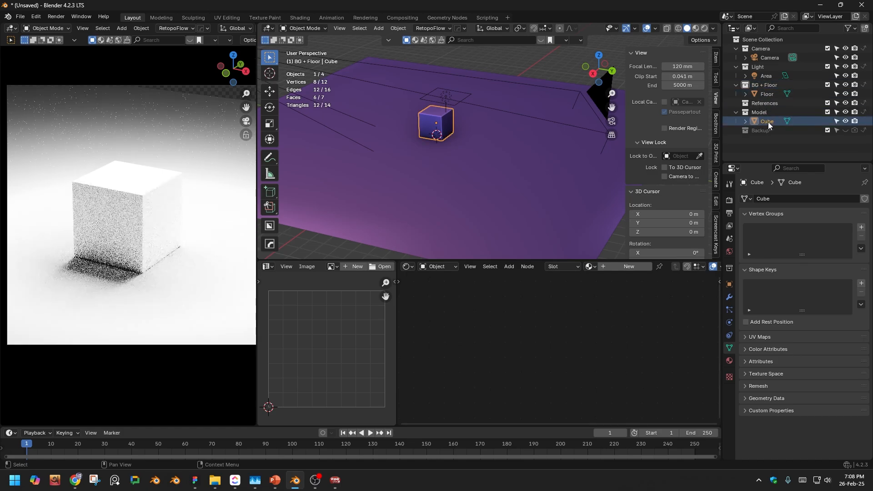
- Create a new collection named Cube and move the cube object into it
{"action": "right_click", "coordinate": [759, 152]}
{"action": "left_click", "coordinate": [762, 148]}
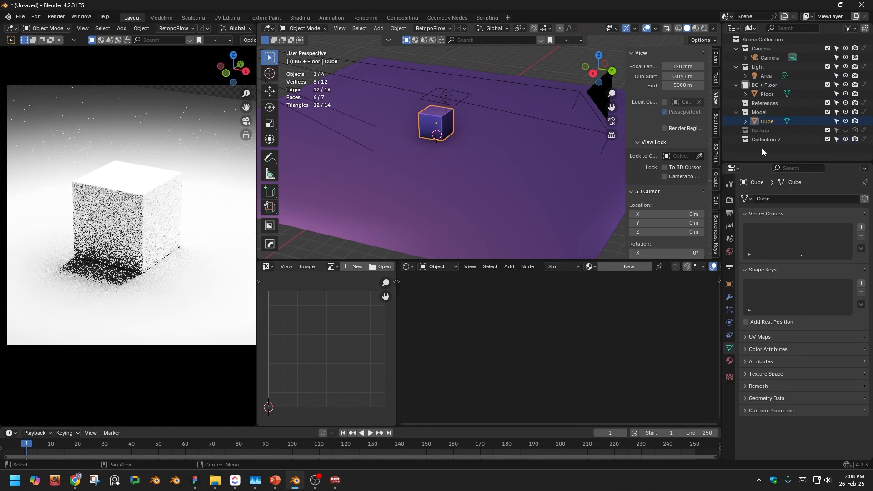
{"action": "double_click", "coordinate": [765, 140]}
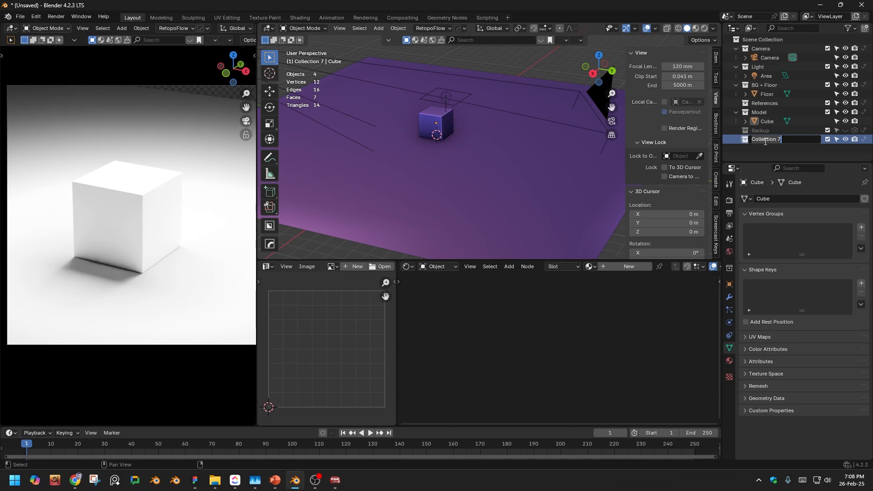
{"action": "key", "text": "ctrl+a"}
{"action": "key", "text": "BackSpace"}
{"action": "type", "text": "Cube"}
{"action": "key", "text": "Return"}
{"action": "left_click_drag", "start_coordinate": [764, 125], "coordinate": [766, 140]}
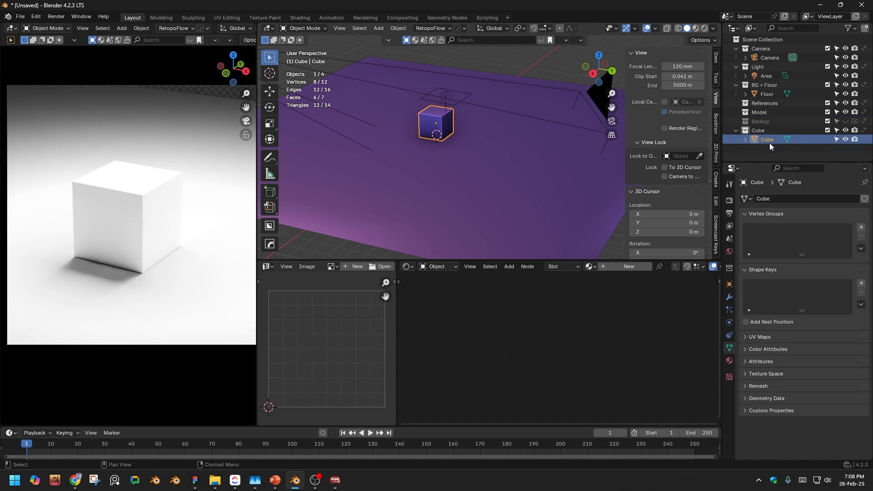
- Set the Cube collection to Indirect Only so the camera sees only its shadow
{"action": "left_click", "coordinate": [765, 130]}
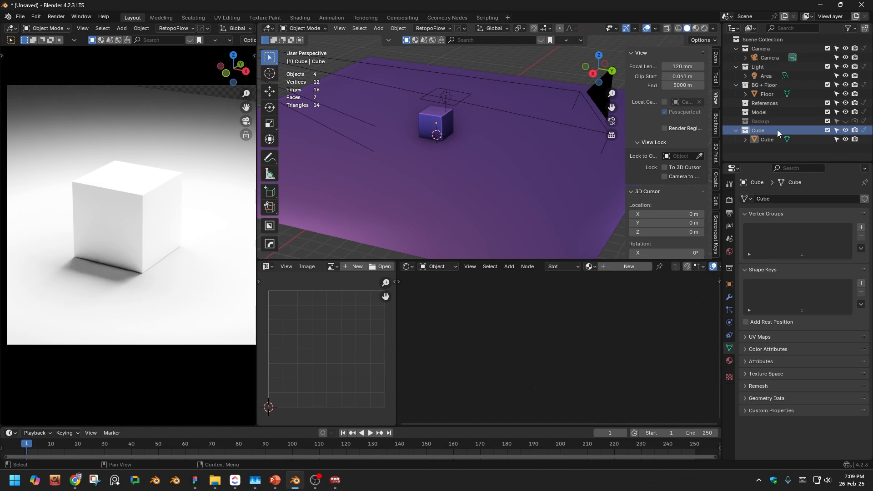
{"action": "left_click", "coordinate": [864, 130]}
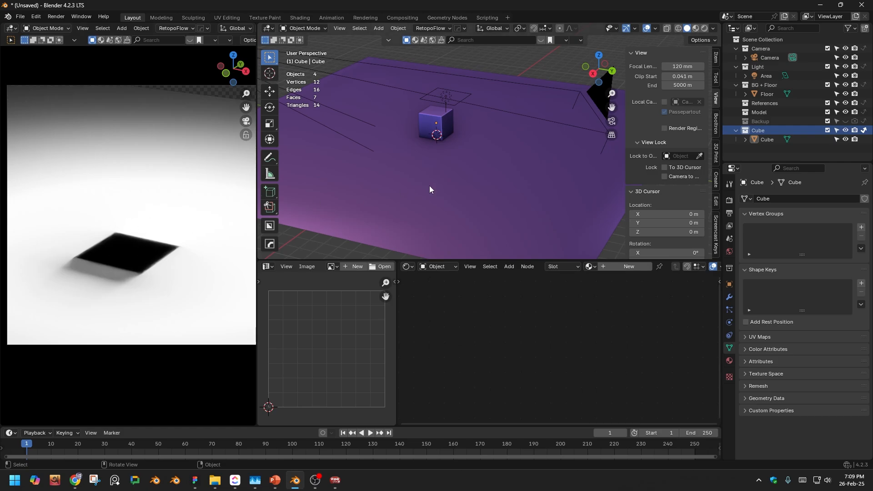
- Make the floor a Shadow Catcher in its object visibility settings
{"action": "left_click", "coordinate": [413, 196]}
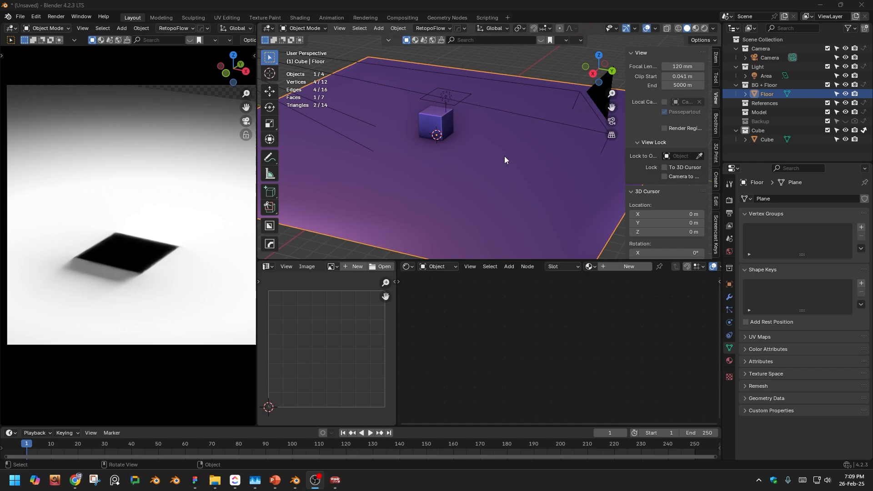
{"action": "left_click", "coordinate": [502, 166]}
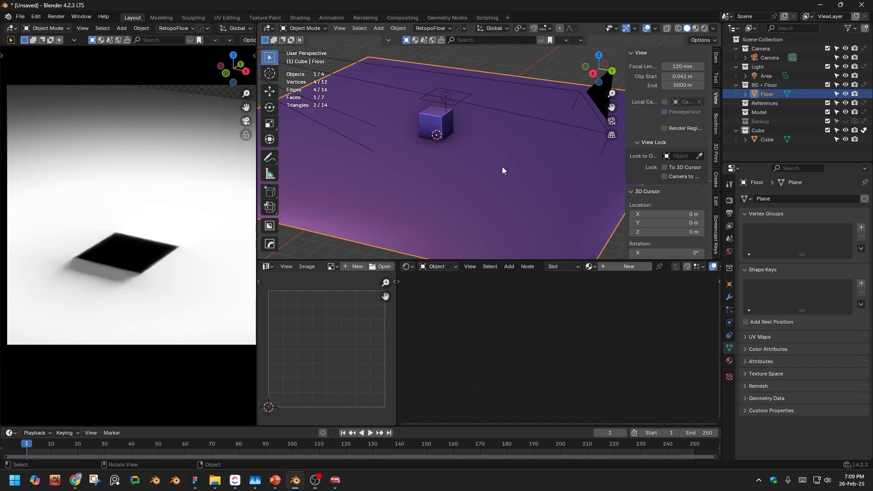
{"action": "left_click", "coordinate": [730, 284]}
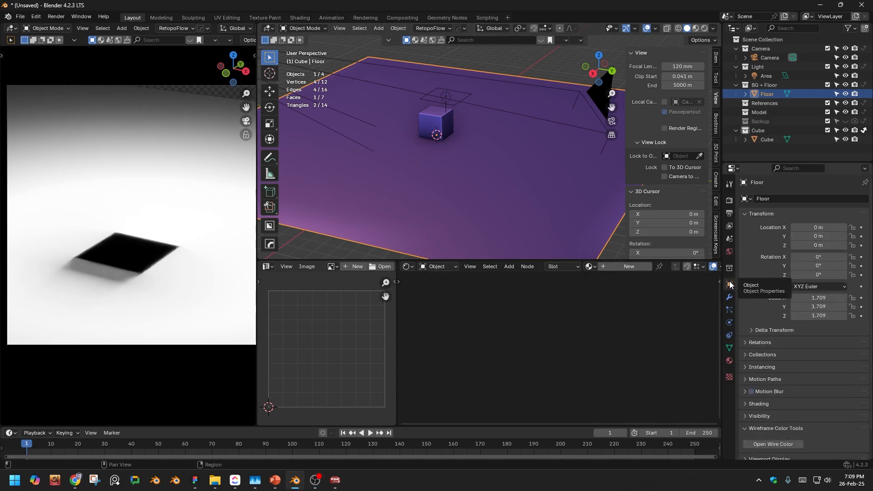
{"action": "scroll", "coordinate": [761, 287], "scroll_direction": "down", "scroll_amount": 2}
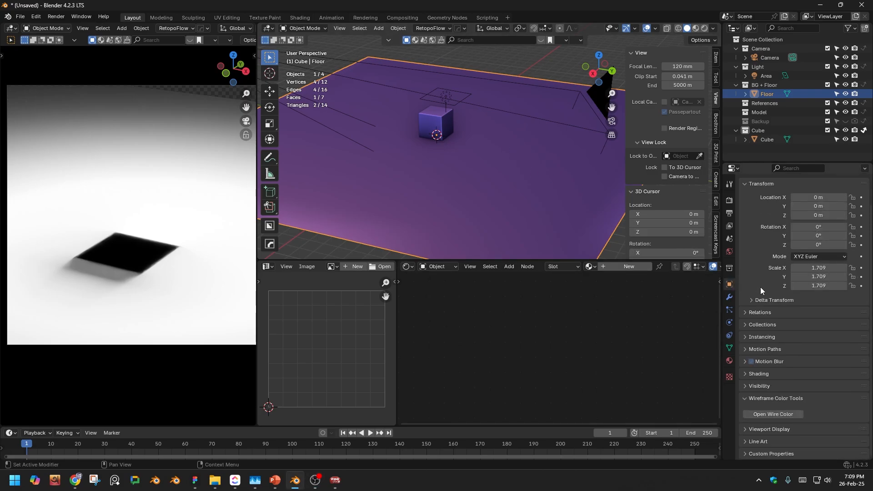
{"action": "left_click", "coordinate": [766, 386]}
{"action": "scroll", "coordinate": [779, 339], "scroll_direction": "down", "scroll_amount": 5}
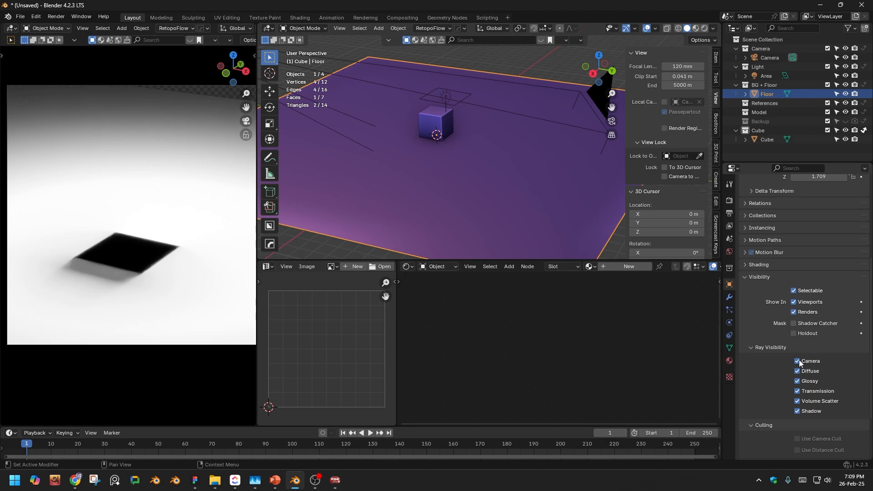
{"action": "left_click", "coordinate": [794, 323]}
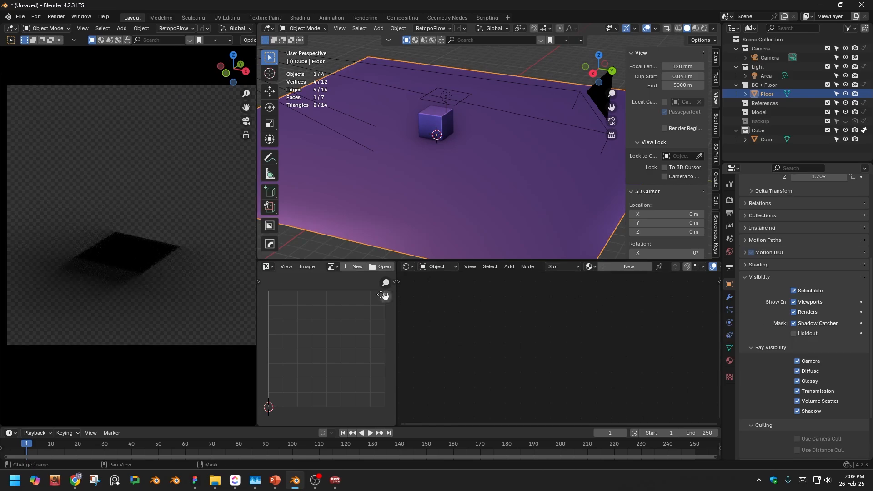
- Inspect the isolated shadow in the maximized camera viewport, and switch that viewport to Solid shading
{"action": "key", "text": "ctrl+space"}
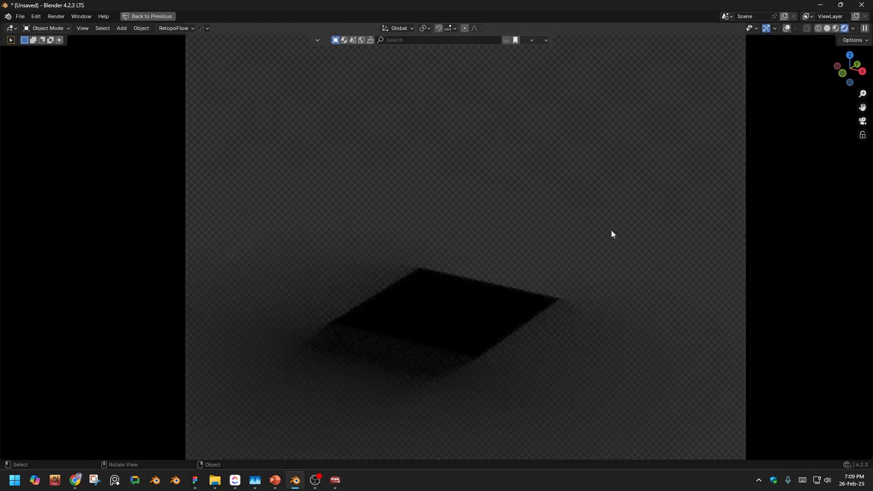
{"action": "scroll", "coordinate": [509, 331], "scroll_direction": "up", "scroll_amount": 6}
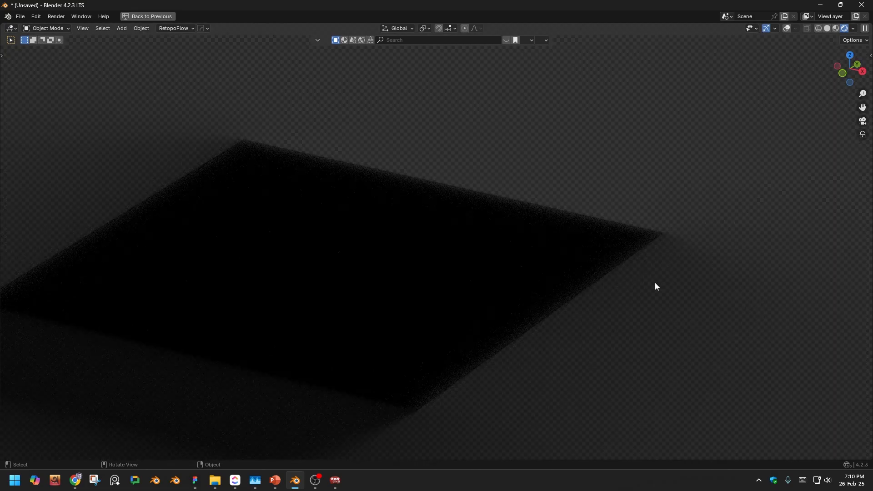
{"action": "scroll", "coordinate": [575, 250], "scroll_direction": "down", "scroll_amount": 6}
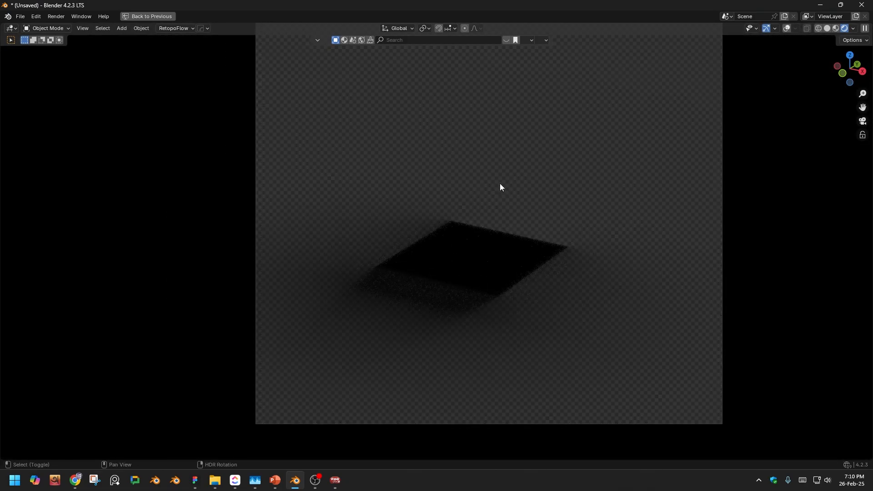
{"action": "middle_click_drag", "start_coordinate": [500, 184], "coordinate": [486, 193], "text": "shift"}
{"action": "key", "text": "z"}
{"action": "left_click", "coordinate": [552, 194]}
{"action": "key", "text": "ctrl+space"}
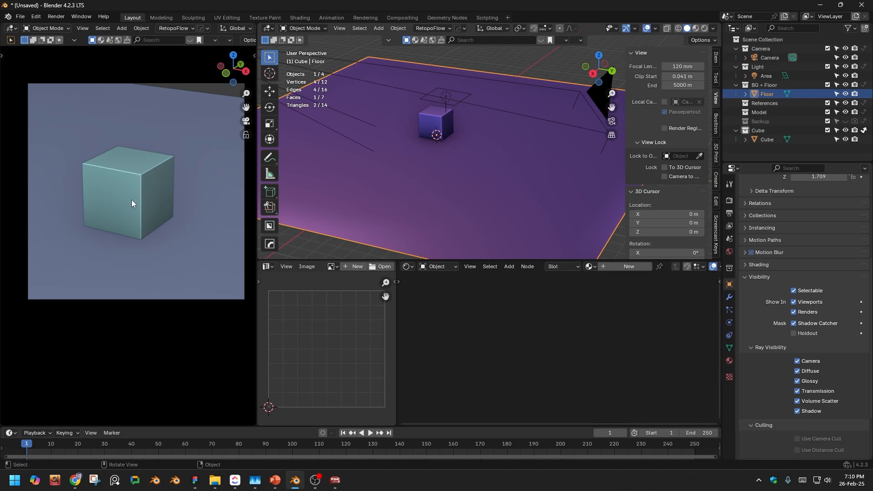
- Render the current frame and examine the cube's shadow up close in the render result
{"action": "key", "text": "F12"}
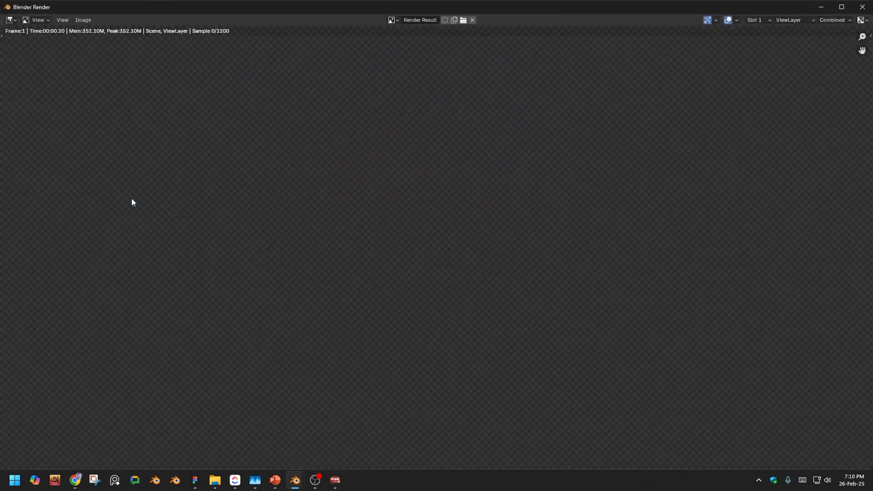
{"action": "scroll", "coordinate": [486, 223], "scroll_direction": "down", "scroll_amount": 4}
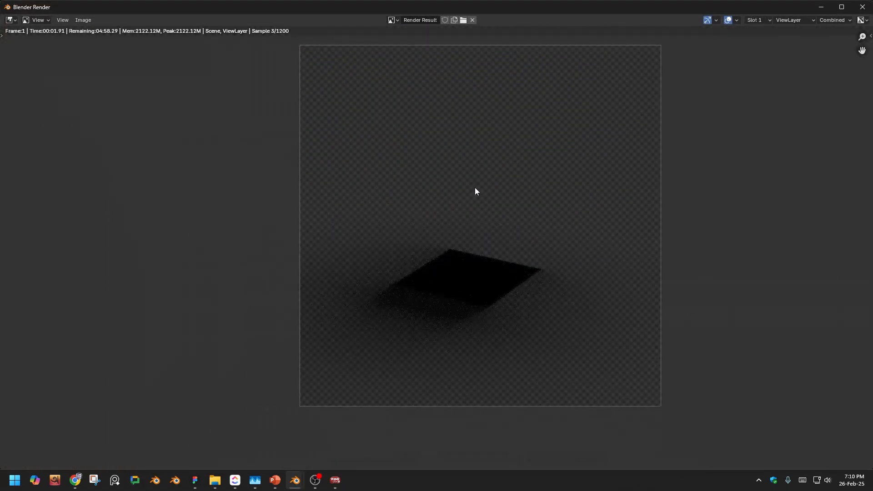
{"action": "middle_click_drag", "start_coordinate": [478, 201], "coordinate": [465, 222]}
{"action": "scroll", "coordinate": [467, 263], "scroll_direction": "up", "scroll_amount": 1}
{"action": "middle_click_drag", "start_coordinate": [466, 262], "coordinate": [464, 259]}
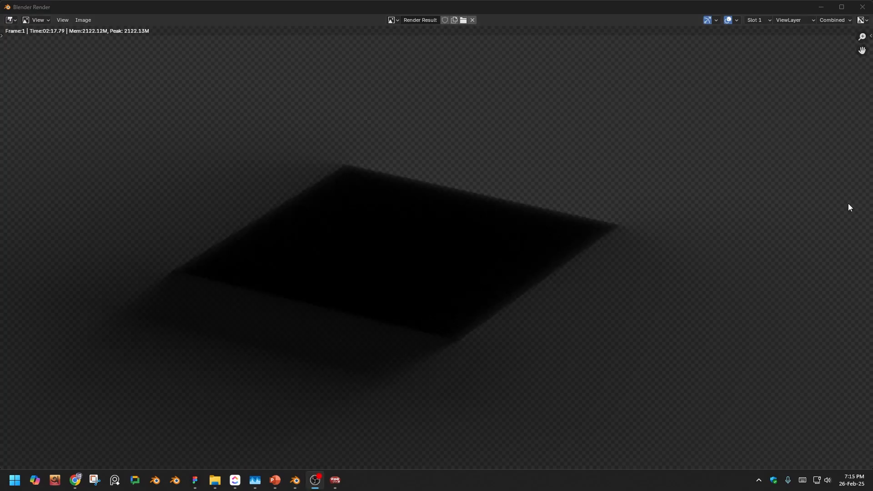
{"action": "scroll", "coordinate": [367, 193], "scroll_direction": "down", "scroll_amount": 3}
{"action": "scroll", "coordinate": [367, 192], "scroll_direction": "up", "scroll_amount": 2}
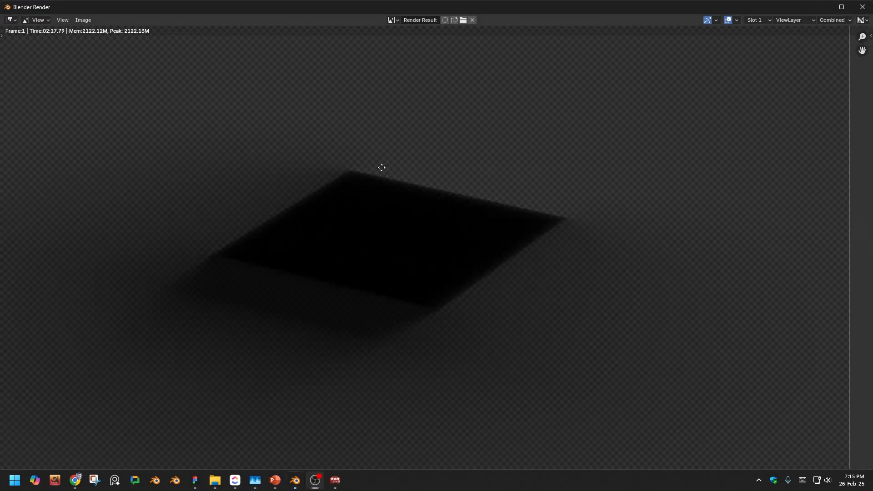
{"action": "middle_click_drag", "start_coordinate": [381, 168], "coordinate": [392, 193]}
- Start saving the render as a new image and browse to the "1_Seperate shadow Render with Blender" folder
{"action": "left_click", "coordinate": [83, 20]}
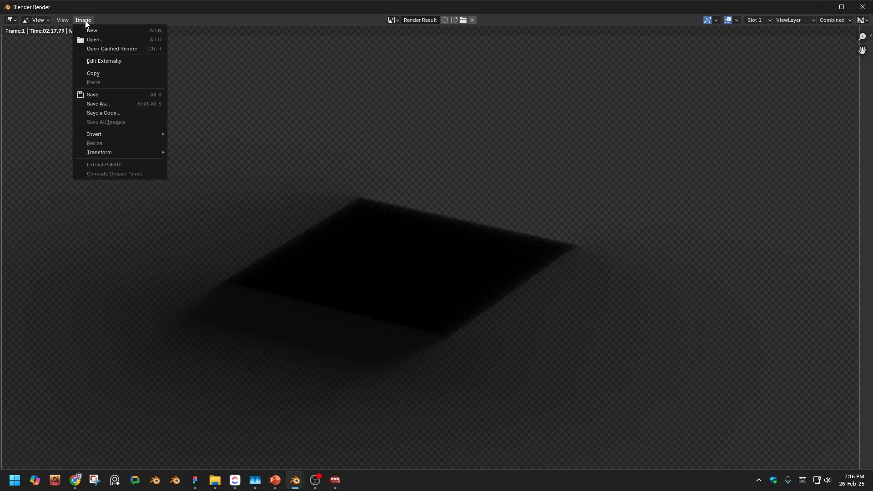
{"action": "left_click", "coordinate": [116, 103]}
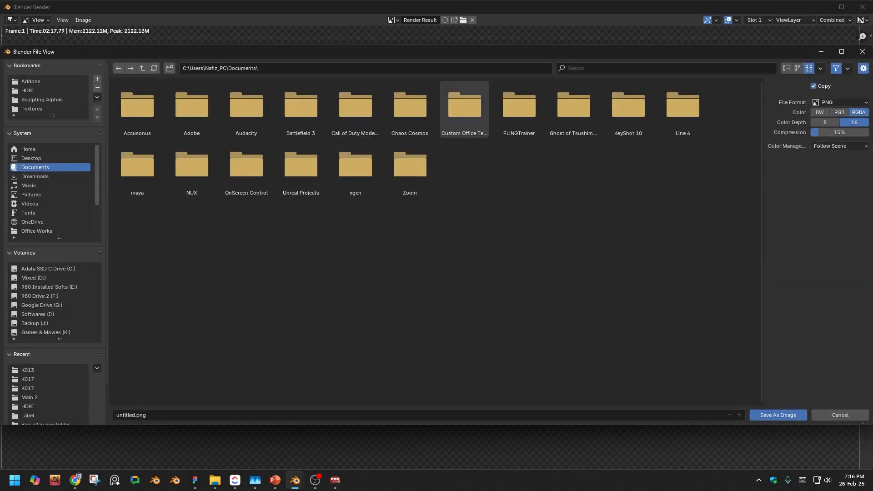
{"action": "left_click", "coordinate": [215, 480]}
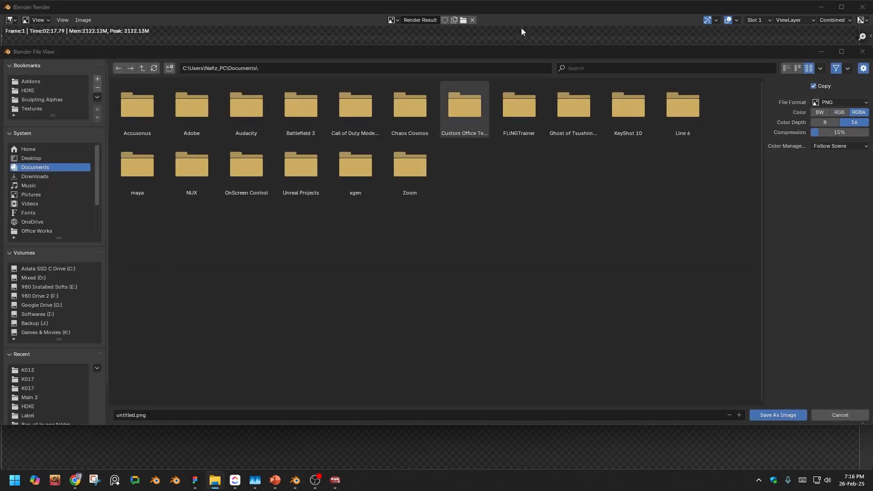
{"action": "left_click", "coordinate": [373, 69]}
{"action": "type", "text": "D:\\Gameplay video\\3D Tutorials\\1_Seperate shadow Render with Blender\\Screen Recordings"}
{"action": "key", "text": "Return"}
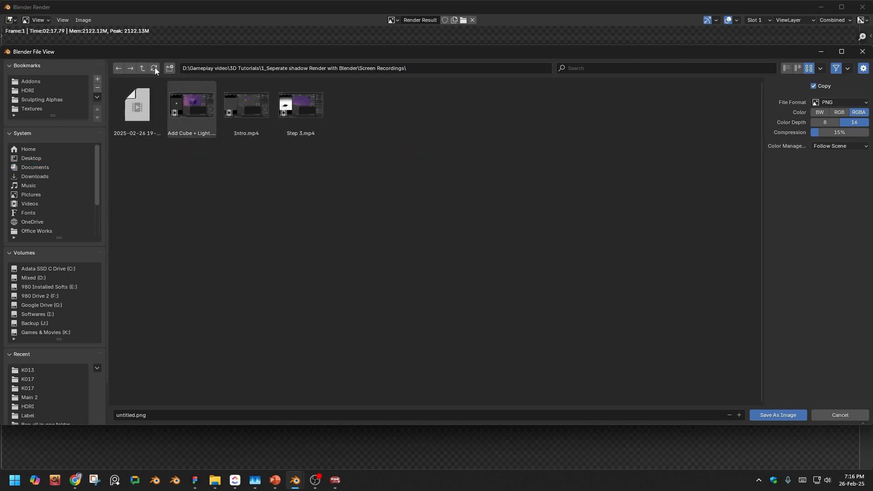
{"action": "left_click", "coordinate": [142, 68]}
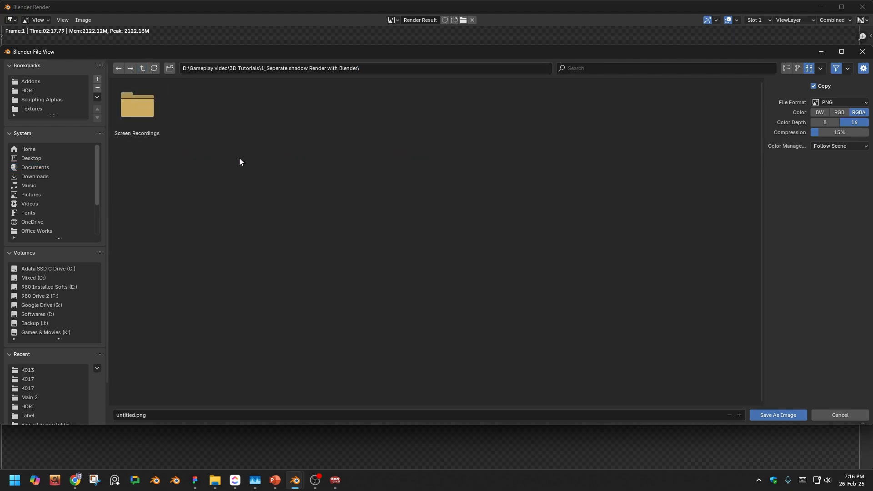
- Create a new folder named Renders in the project folder and open it
{"action": "left_click", "coordinate": [169, 68]}
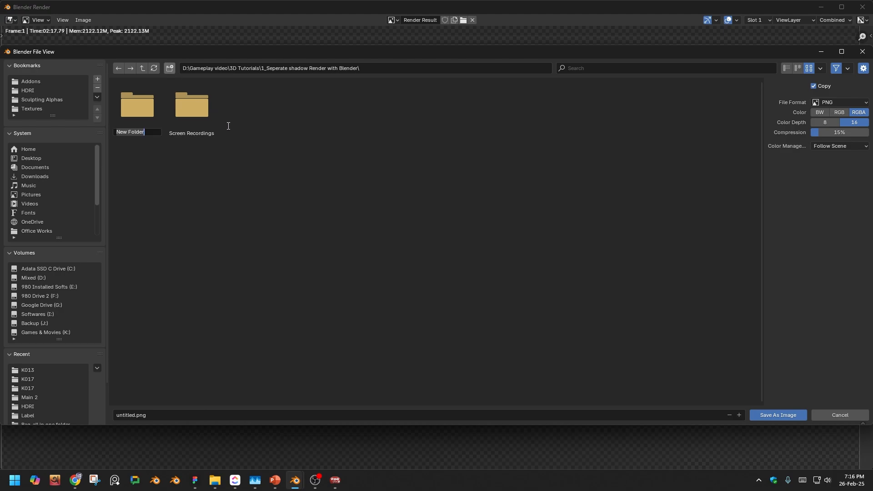
{"action": "type", "text": "Renders"}
{"action": "key", "text": "Return"}
{"action": "double_click", "coordinate": [140, 113]}
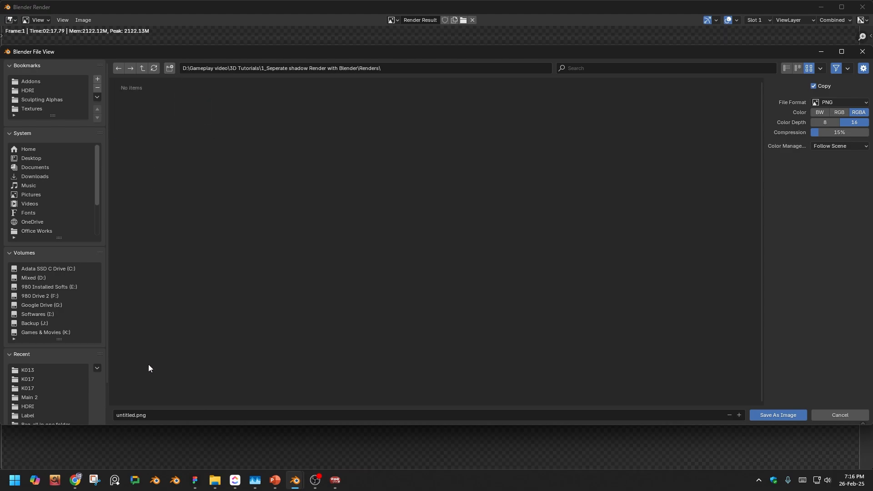
- Name the rendered image Shadow and save it as a PNG in the Renders folder
{"action": "left_click", "coordinate": [152, 414]}
{"action": "key", "text": "BackSpace"}
{"action": "type", "text": "Shadow"}
{"action": "key", "text": "Return"}
{"action": "left_click", "coordinate": [774, 416]}
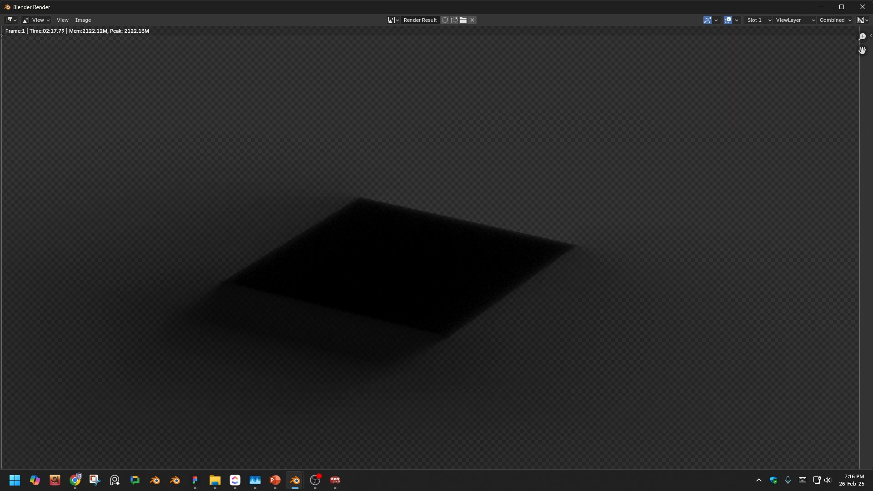
- Switch to File Explorer, enlarge the thumbnails in the Renders folder, and open Shadow.png in Paint
{"action": "key", "text": "super+e"}
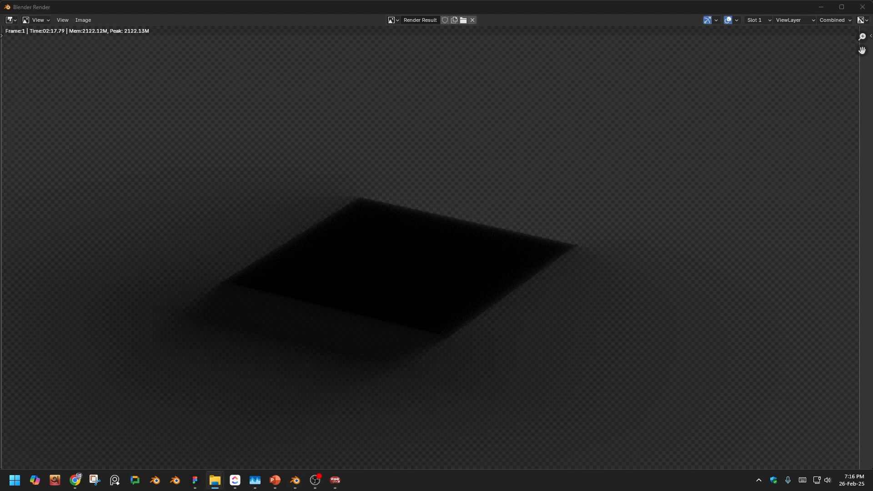
{"action": "left_click_drag", "start_coordinate": [277, 43], "coordinate": [282, 1]}
{"action": "left_click", "coordinate": [132, 94]}
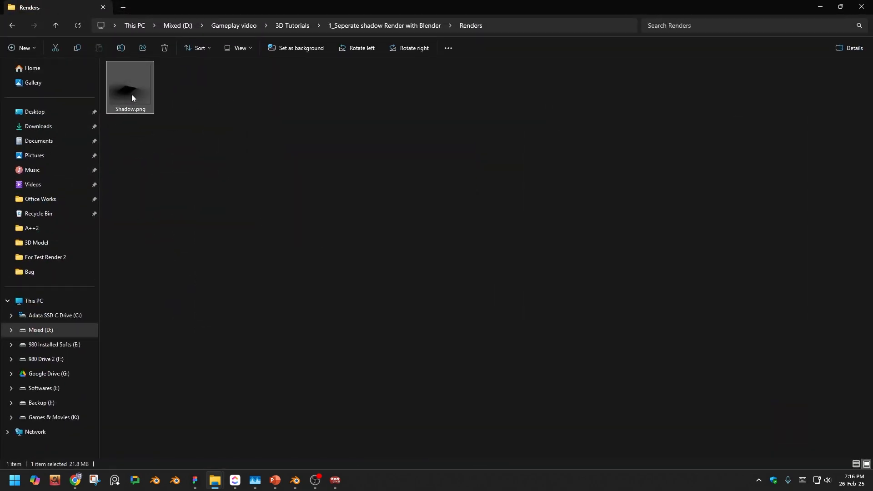
{"action": "scroll", "coordinate": [131, 95], "scroll_direction": "up", "scroll_amount": 3, "text": "ctrl"}
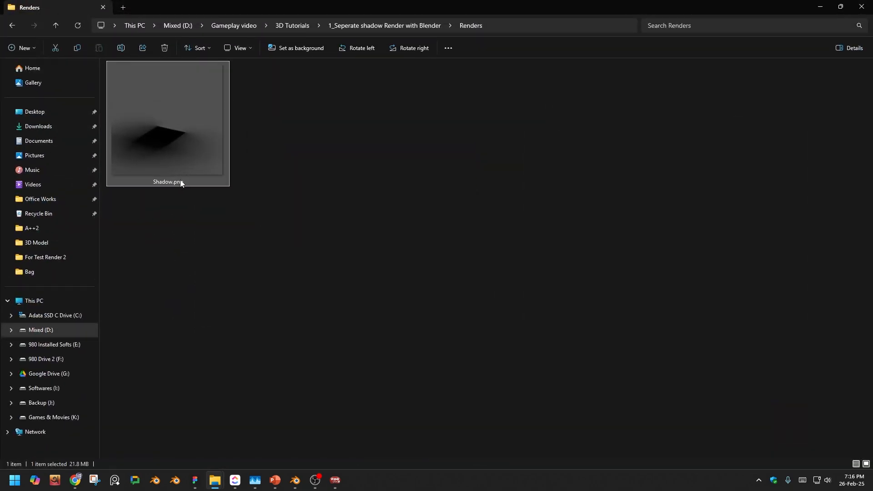
{"action": "right_click", "coordinate": [161, 125]}
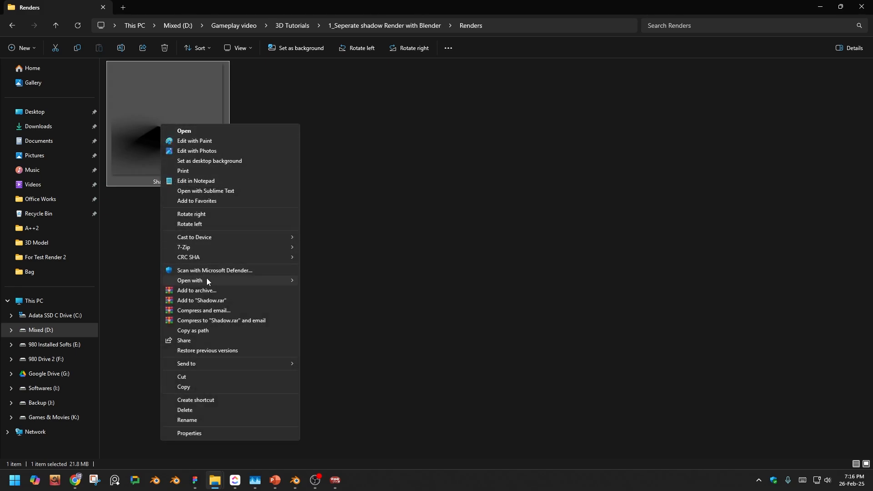
{"action": "mouse_move", "coordinate": [207, 280]}
{"action": "left_click", "coordinate": [343, 291]}
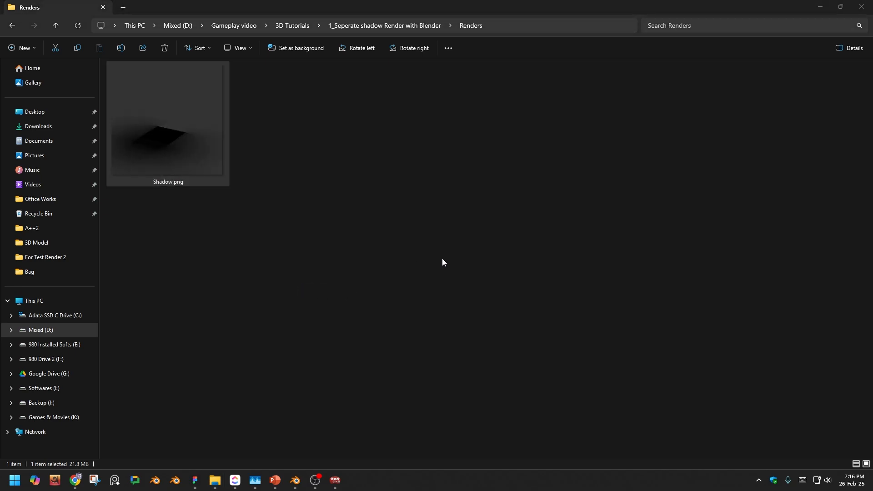
{"action": "mouse_move", "coordinate": [872, 91]}
{"action": "left_mouse_down"}
{"action": "mouse_move", "coordinate": [319, 120]}
{"action": "mouse_move", "coordinate": [314, 1]}
{"action": "left_mouse_up"}
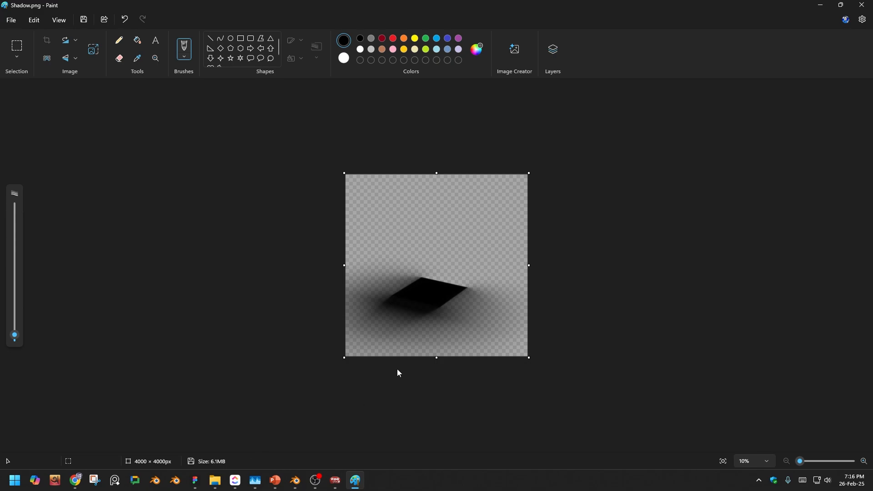
- Examine the shadow and its transparent background up close in Paint, and close Paint
{"action": "scroll", "coordinate": [423, 340], "scroll_direction": "up", "scroll_amount": 5, "text": "ctrl"}
{"action": "scroll", "coordinate": [423, 340], "scroll_direction": "up", "scroll_amount": 2, "text": "ctrl"}
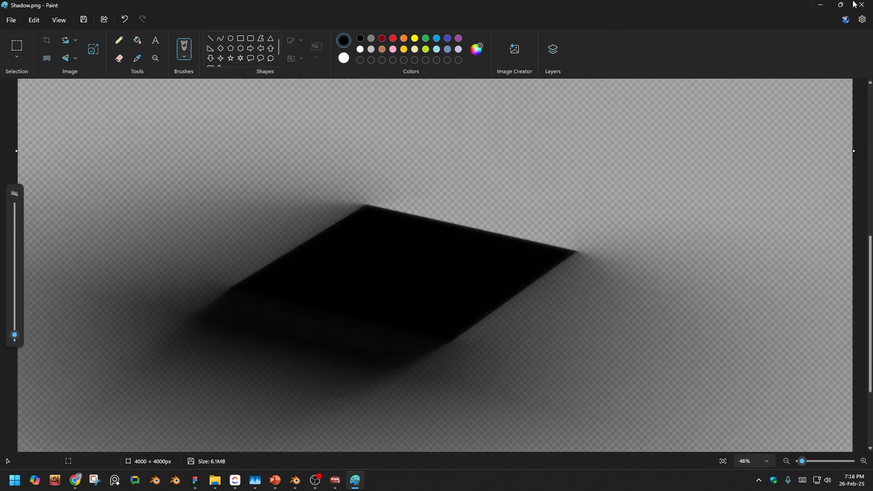
{"action": "left_click", "coordinate": [862, 4]}
{"action": "left_click", "coordinate": [201, 122]}
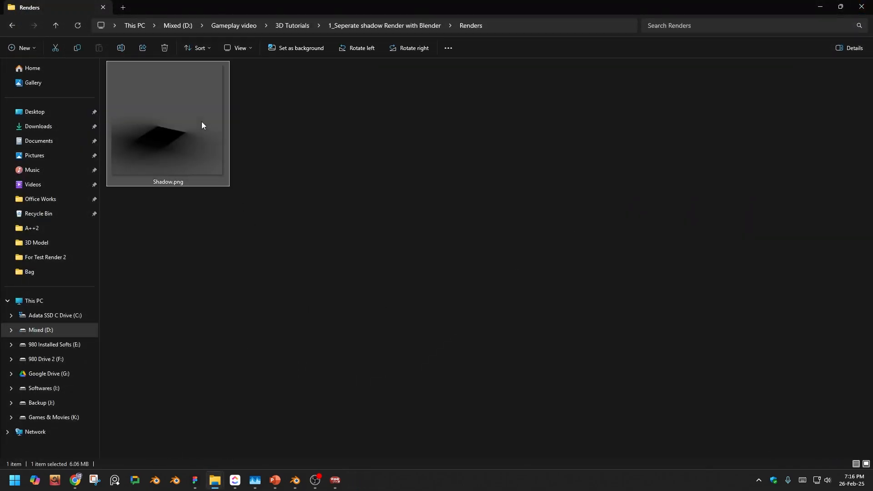
{"action": "left_click", "coordinate": [331, 363]}
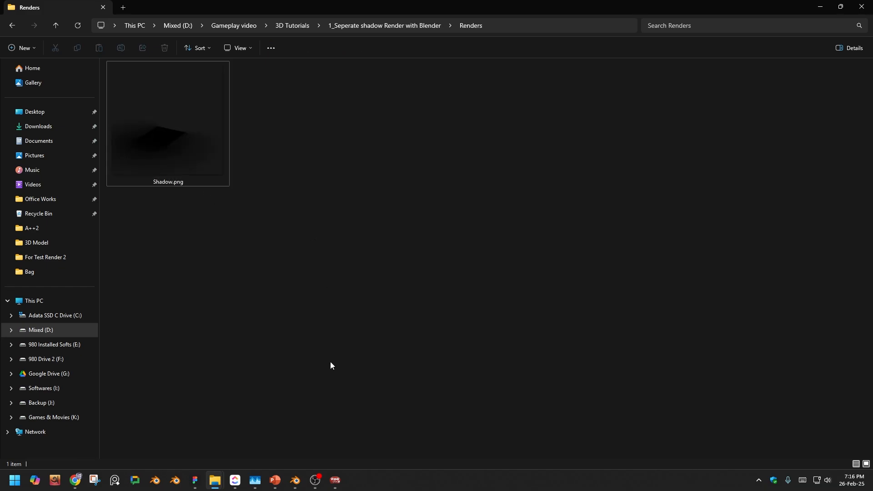
- Return to the main Blender window and set the camera viewport to Rendered shading
{"action": "mouse_move", "coordinate": [295, 480]}
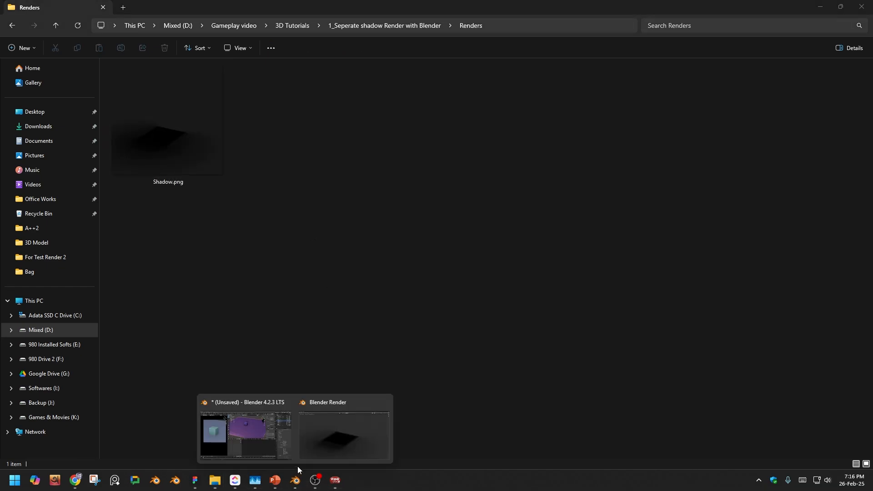
{"action": "left_click", "coordinate": [355, 439]}
{"action": "key", "text": "Escape"}
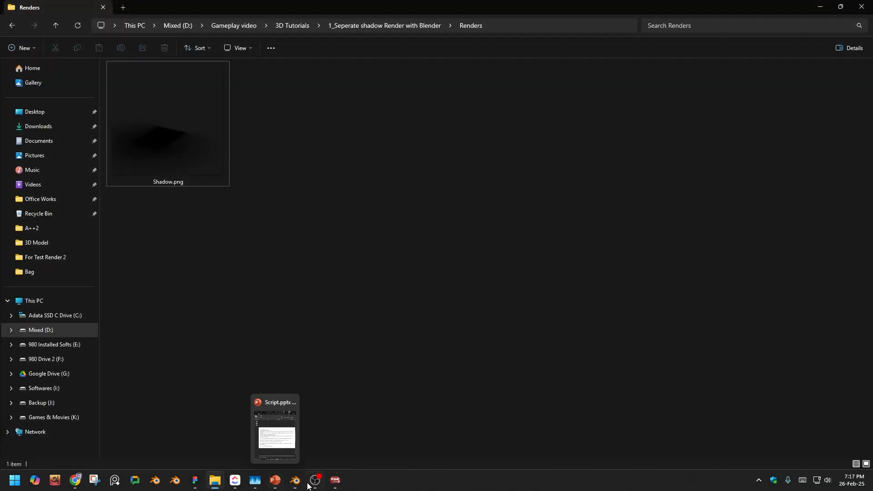
{"action": "left_click", "coordinate": [296, 483]}
{"action": "key", "text": "z"}
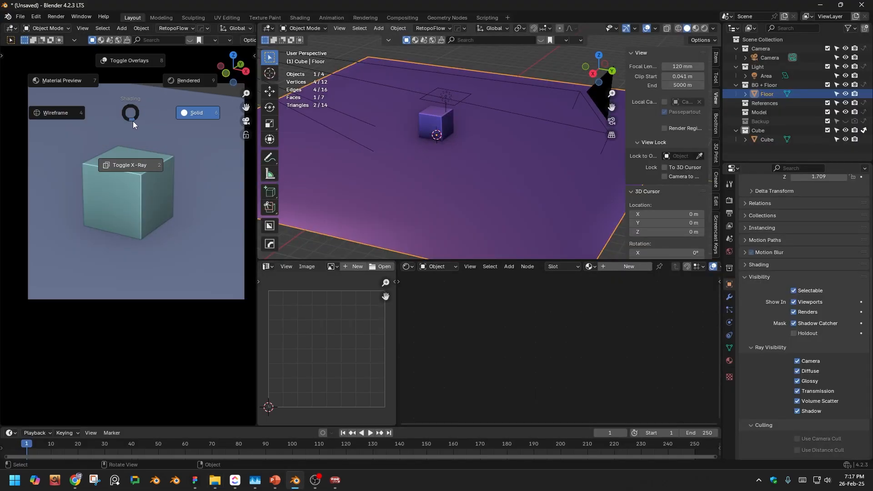
{"action": "left_click", "coordinate": [176, 76]}
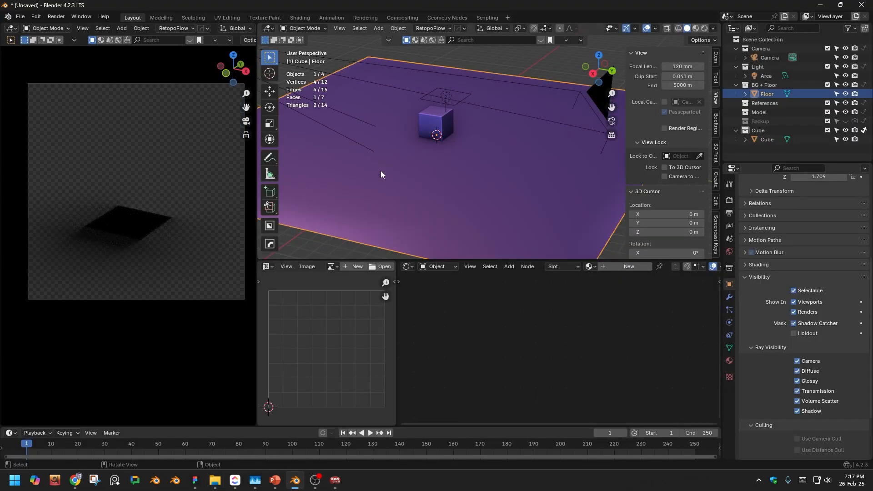
- Turn off Indirect Only for the Cube collection and disable the Floor's Camera ray visibility
{"action": "left_click", "coordinate": [440, 119]}
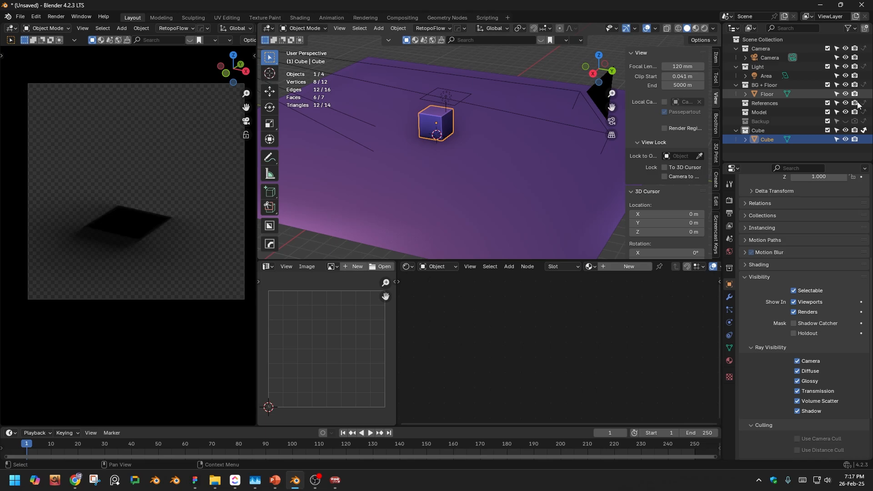
{"action": "left_click", "coordinate": [864, 131]}
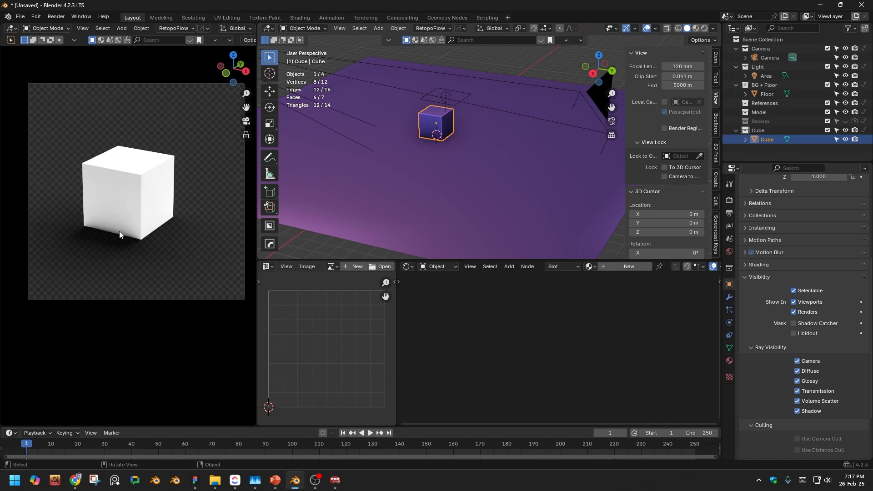
{"action": "left_click", "coordinate": [444, 159]}
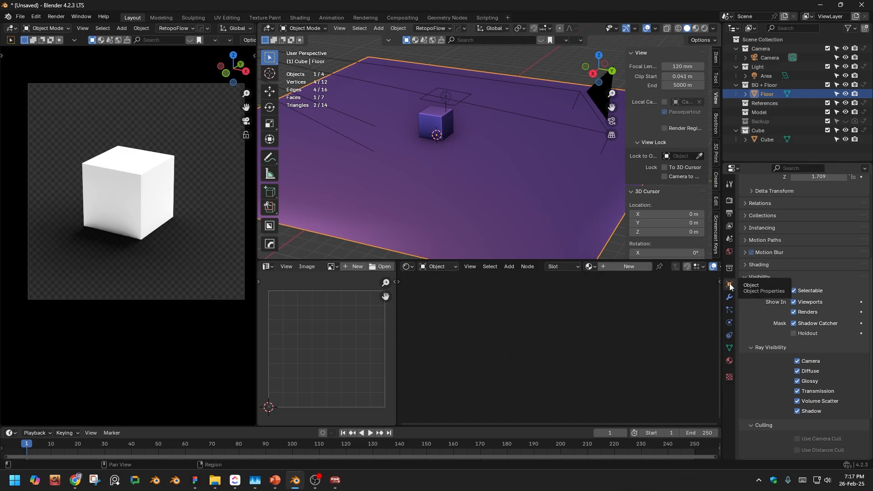
{"action": "left_click", "coordinate": [797, 362]}
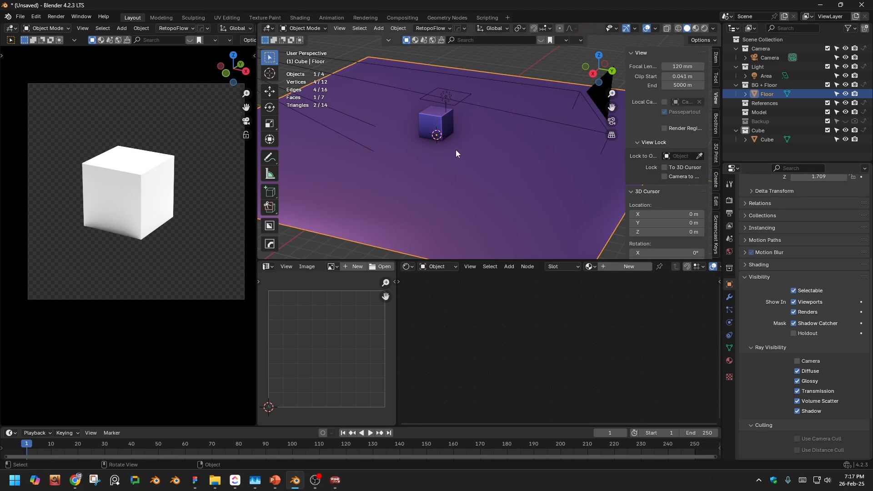
{"action": "scroll", "coordinate": [447, 138], "scroll_direction": "up", "scroll_amount": 6}
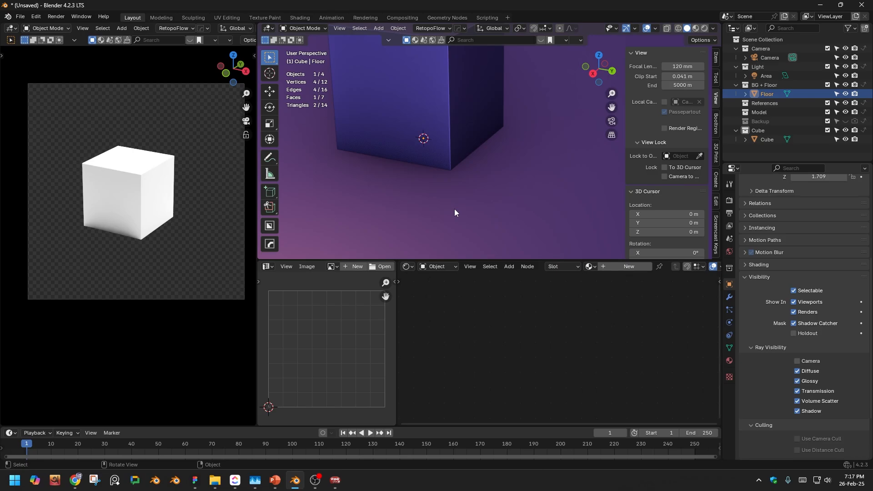
- Set the camera viewport back to Solid shading and render the current frame with only the cube
{"action": "key", "text": "z"}
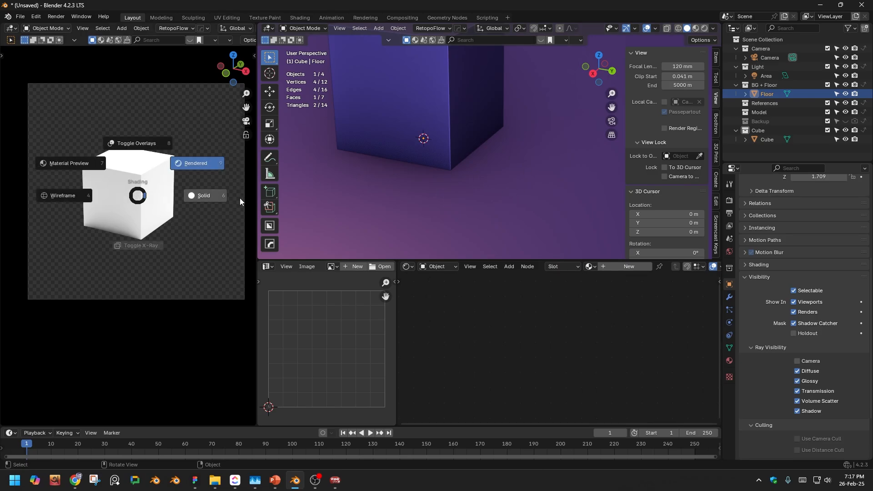
{"action": "left_click", "coordinate": [238, 198]}
{"action": "key", "text": "F12"}
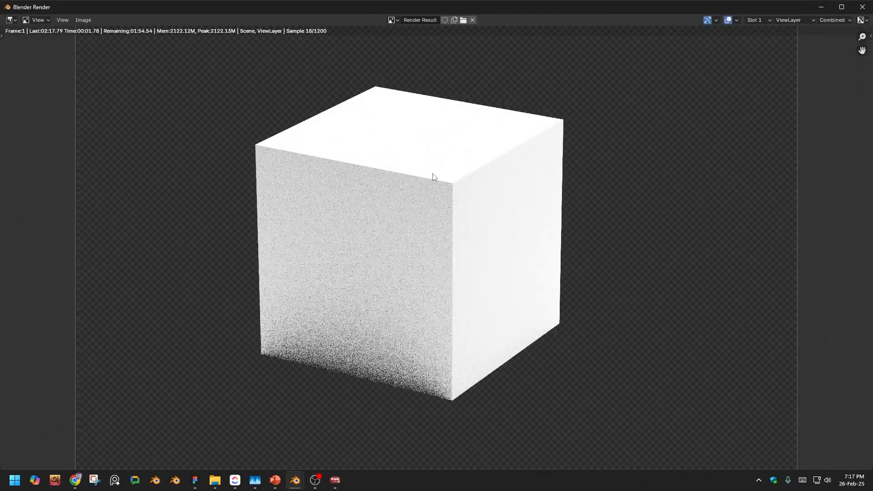
{"action": "middle_click_drag", "start_coordinate": [433, 173], "coordinate": [430, 223], "text": "ctrl"}
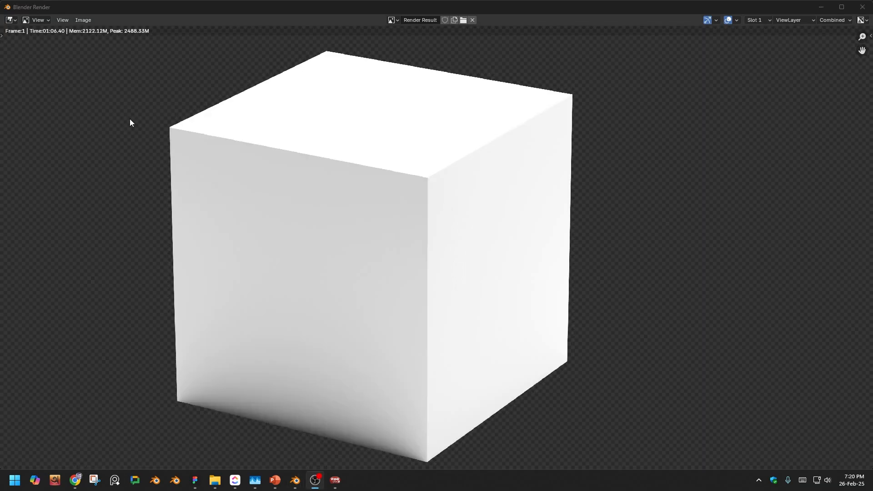
- Save the cube render as Cube.png in the Renders folder
{"action": "left_click", "coordinate": [84, 20]}
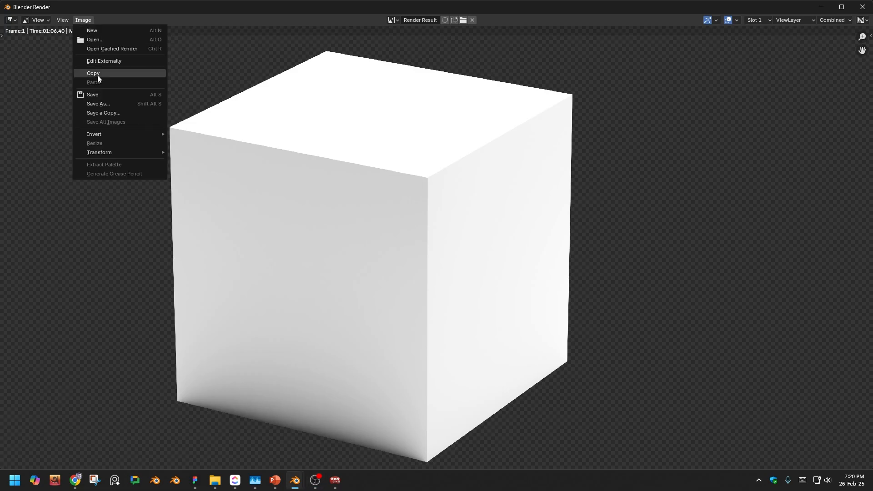
{"action": "left_click", "coordinate": [105, 105]}
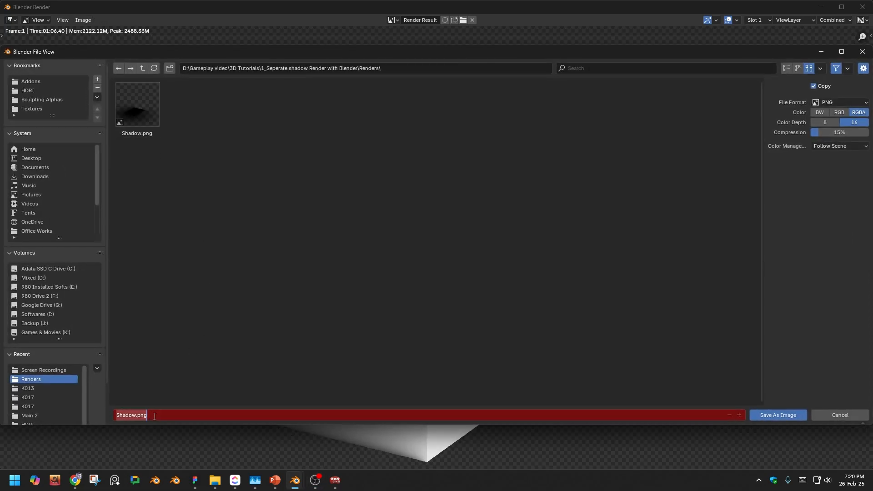
{"action": "type", "text": "Cube"}
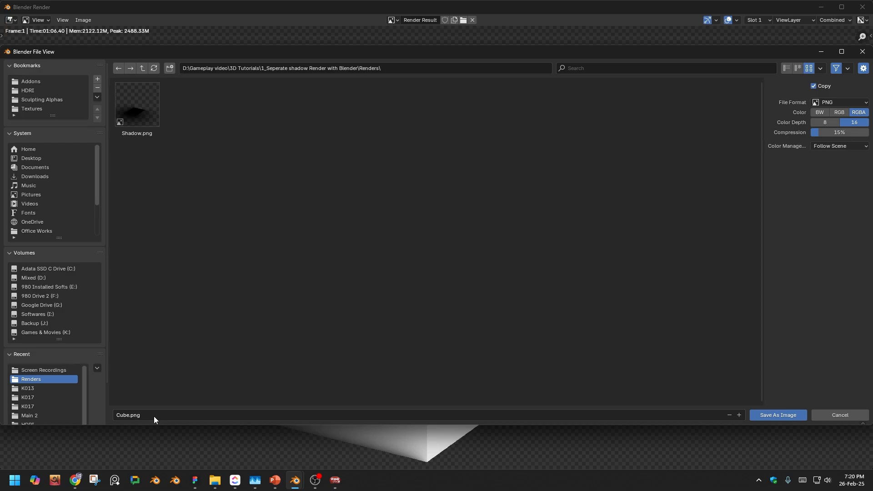
{"action": "left_click", "coordinate": [759, 415]}
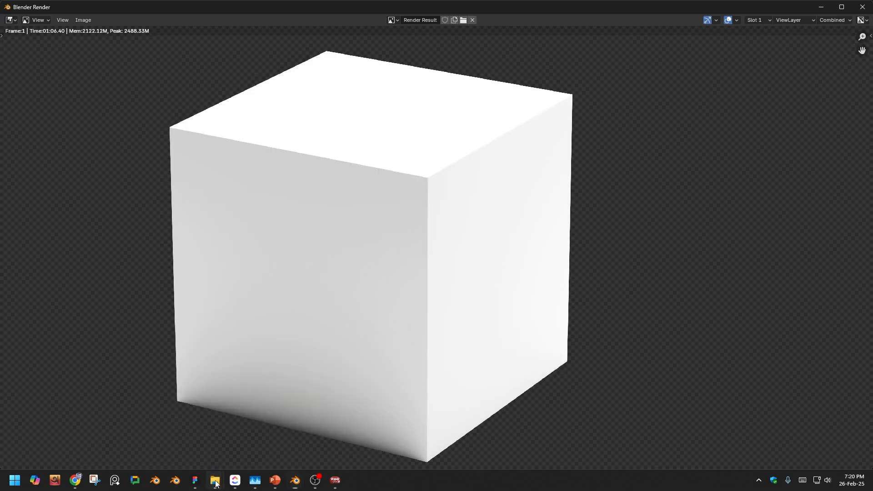
- Switch to the Renders folder in File Explorer and open Cube.png in Paint
{"action": "mouse_move", "coordinate": [216, 484]}
{"action": "left_click", "coordinate": [266, 429]}
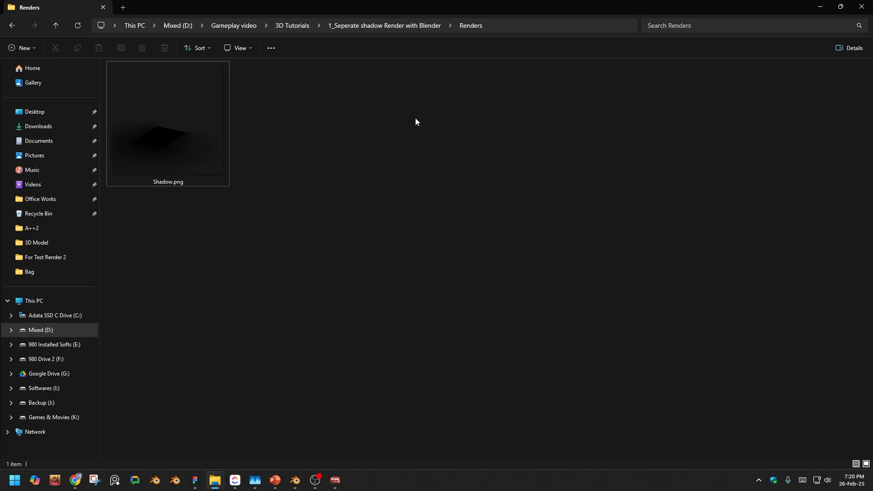
{"action": "left_click", "coordinate": [149, 109]}
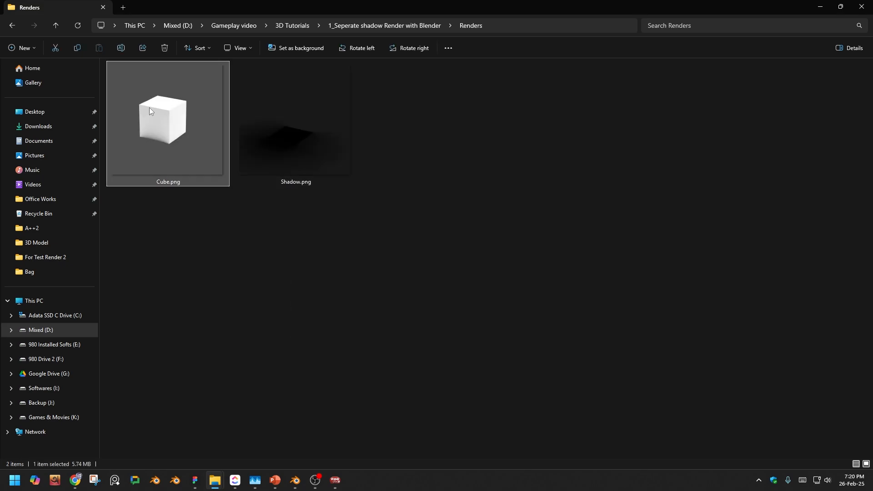
{"action": "right_click", "coordinate": [149, 107]}
{"action": "mouse_move", "coordinate": [191, 263]}
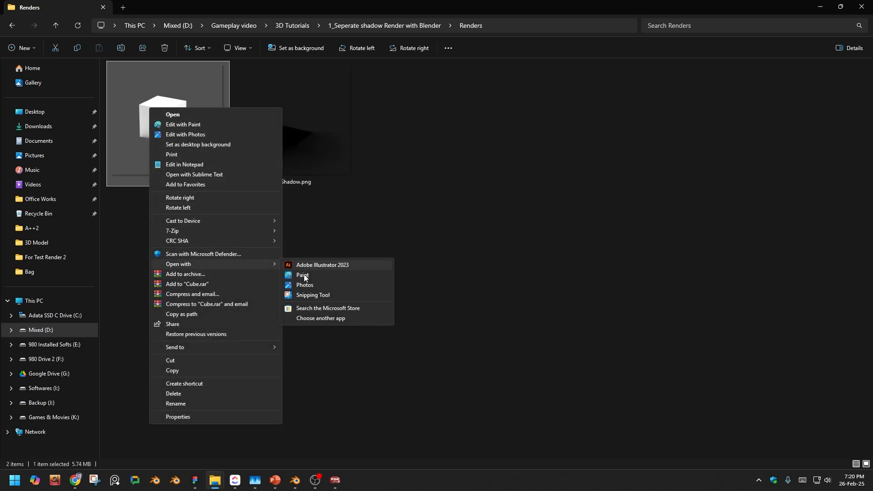
{"action": "left_click", "coordinate": [312, 278]}
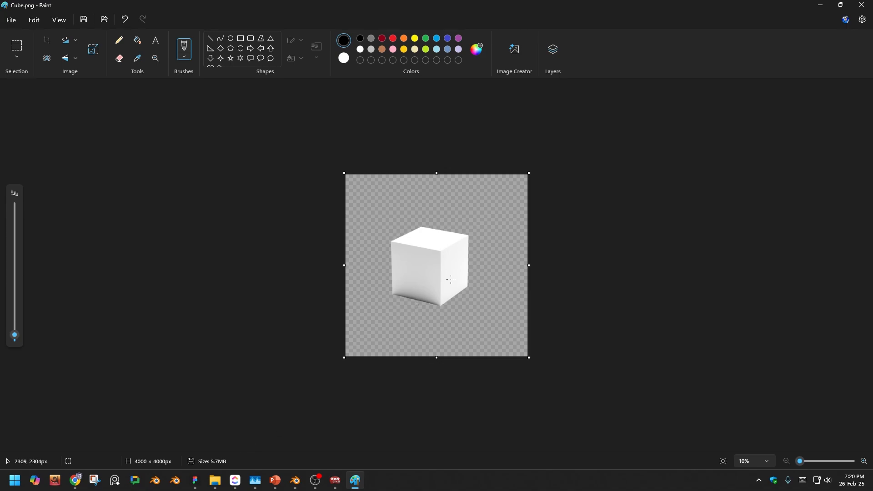
- Save Cube.png in Paint, close Paint, and clear the file selection in the Renders folder
{"action": "key", "text": "ctrl+s"}
{"action": "left_click", "coordinate": [861, 5]}
{"action": "left_click", "coordinate": [323, 149]}
{"action": "left_click", "coordinate": [160, 334]}
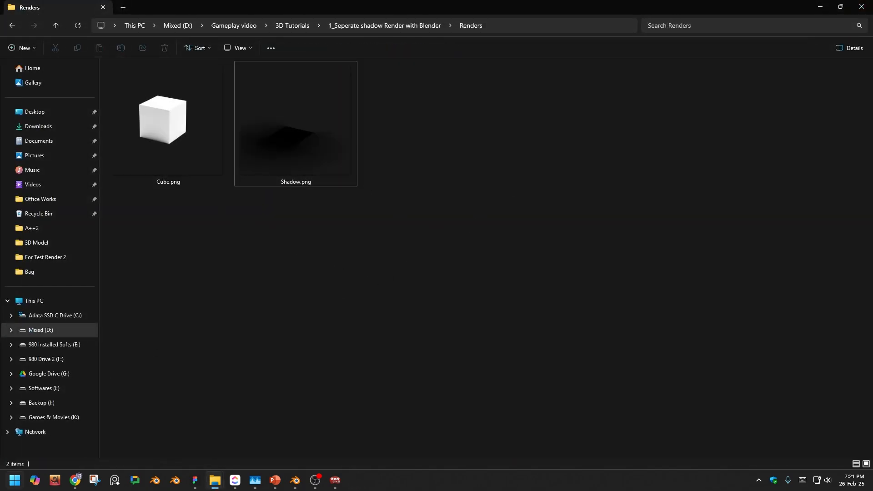
- Launch Photoshop and open Cube.png from the Renders folder in it
{"action": "key", "text": "super"}
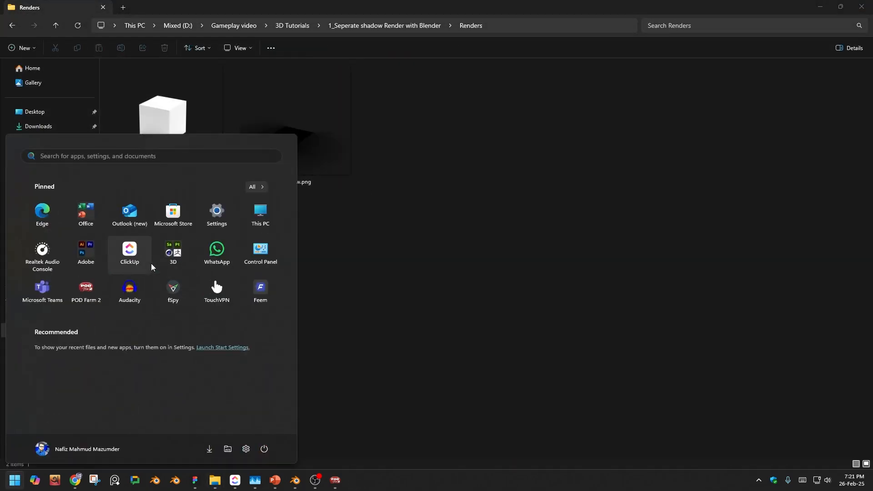
{"action": "type", "text": "pho"}
{"action": "key", "text": "Return"}
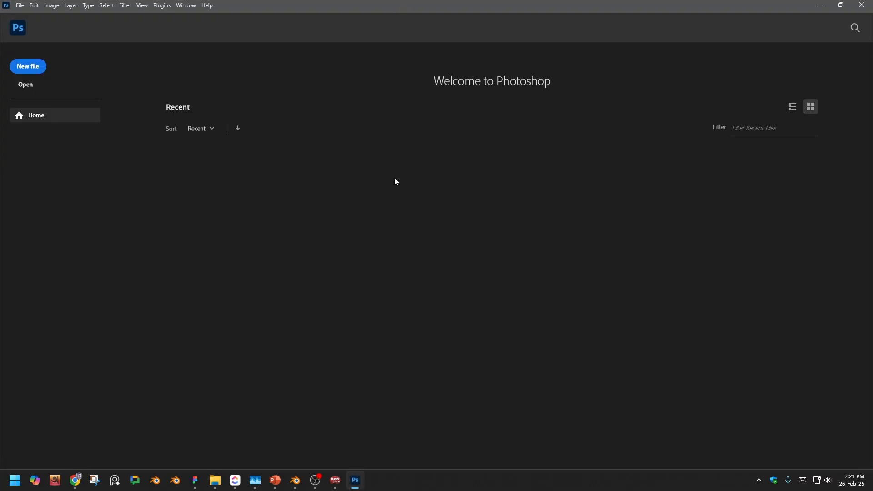
{"action": "left_click_drag", "start_coordinate": [352, 16], "coordinate": [360, 166]}
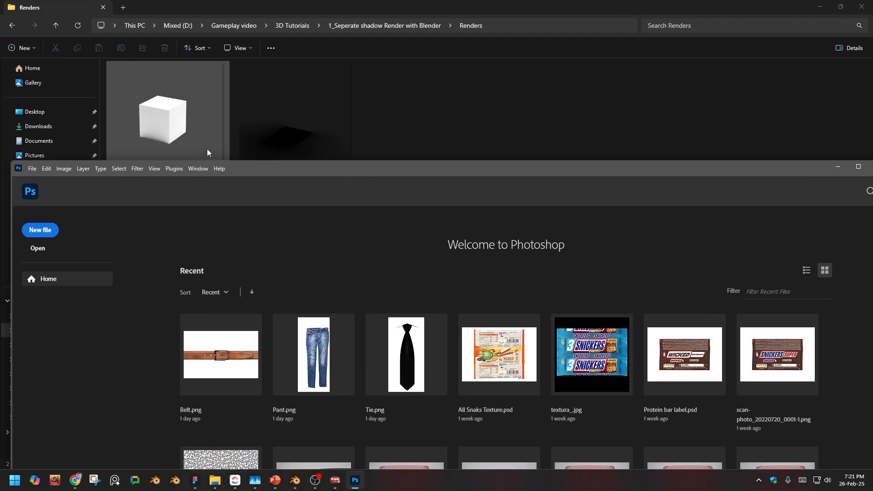
{"action": "left_click_drag", "start_coordinate": [206, 149], "coordinate": [274, 263]}
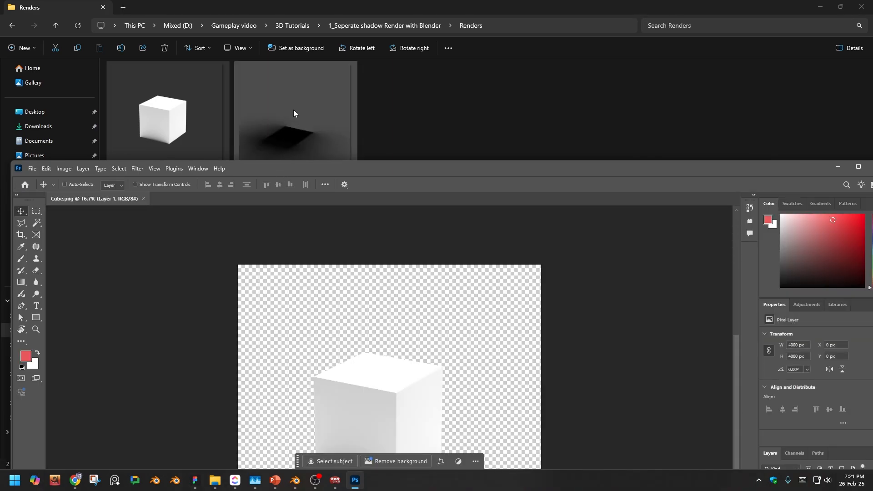
- Place Shadow.png from the Renders folder into the Cube.png document and move its layer beneath the cube layer
{"action": "left_click_drag", "start_coordinate": [293, 110], "coordinate": [364, 273]}
{"action": "left_click_drag", "start_coordinate": [377, 165], "coordinate": [354, 4]}
{"action": "left_click_drag", "start_coordinate": [824, 342], "coordinate": [806, 380]}
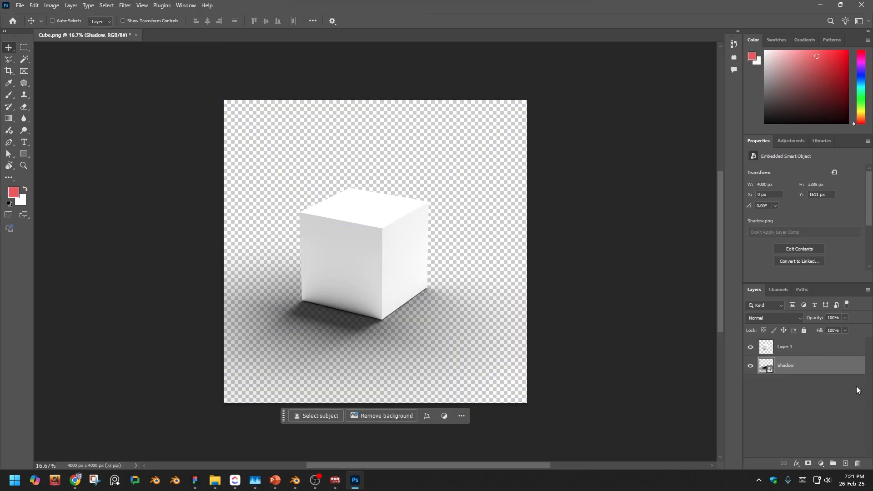
- Add a Solid Color fill layer in light cyan (61ebff) and move it beneath the Shadow layer
{"action": "left_click", "coordinate": [821, 463]}
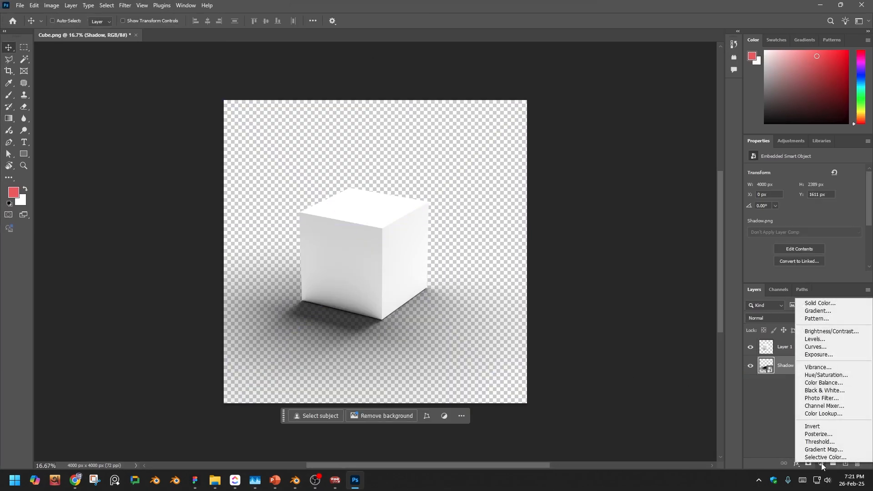
{"action": "left_click", "coordinate": [825, 304]}
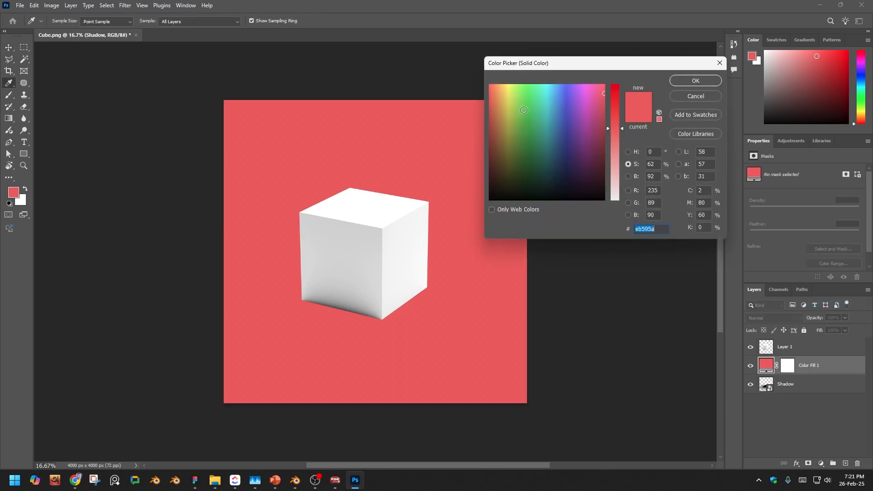
{"action": "left_click_drag", "start_coordinate": [512, 103], "coordinate": [549, 79]}
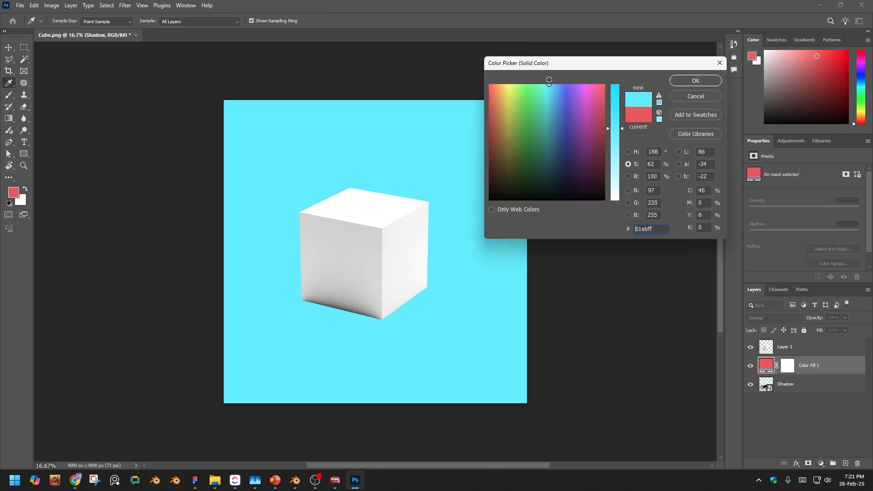
{"action": "left_click", "coordinate": [699, 81]}
{"action": "left_click_drag", "start_coordinate": [814, 366], "coordinate": [821, 385]}
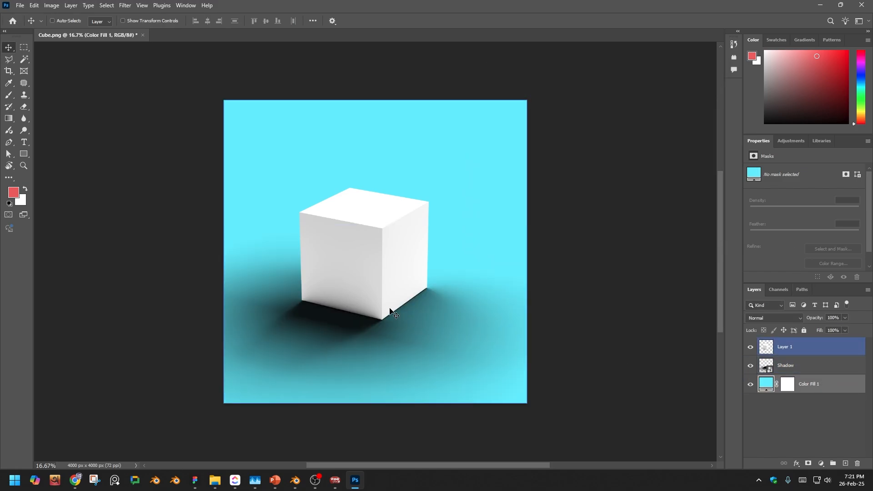
- Convert the cube layer, Layer 1, to a smart object
{"action": "left_click", "coordinate": [773, 347]}
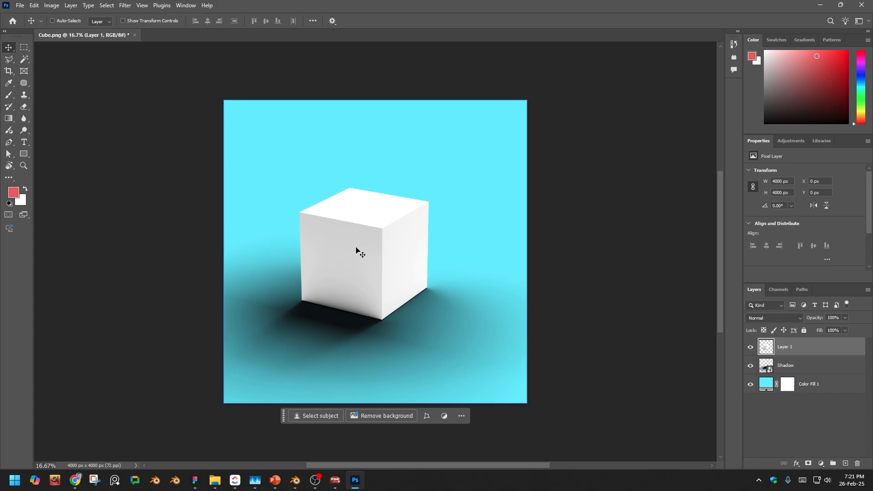
{"action": "right_click", "coordinate": [803, 346]}
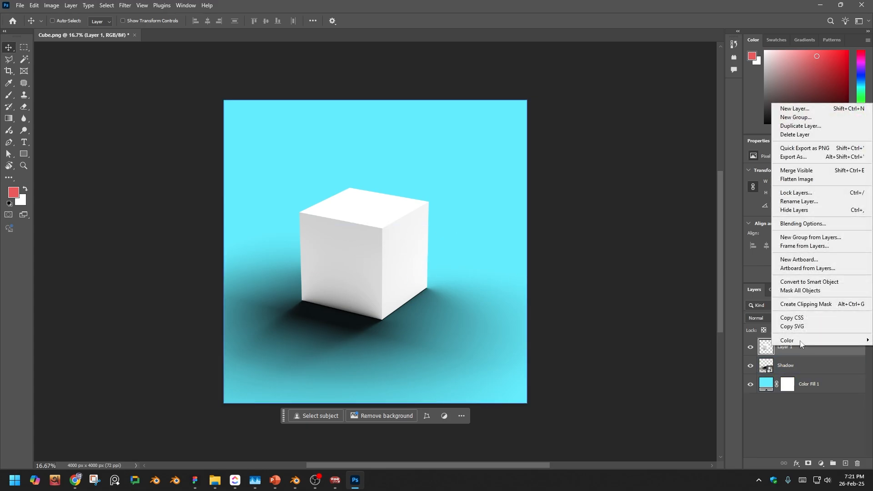
{"action": "left_click", "coordinate": [836, 284]}
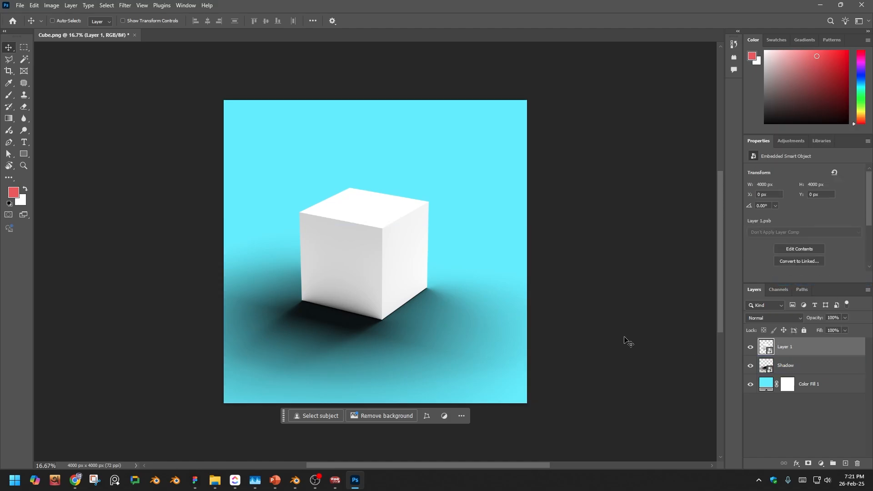
- Try shifting the midtones of the cube layer with a Levels adjustment, and discard it
{"action": "key", "text": "ctrl+l"}
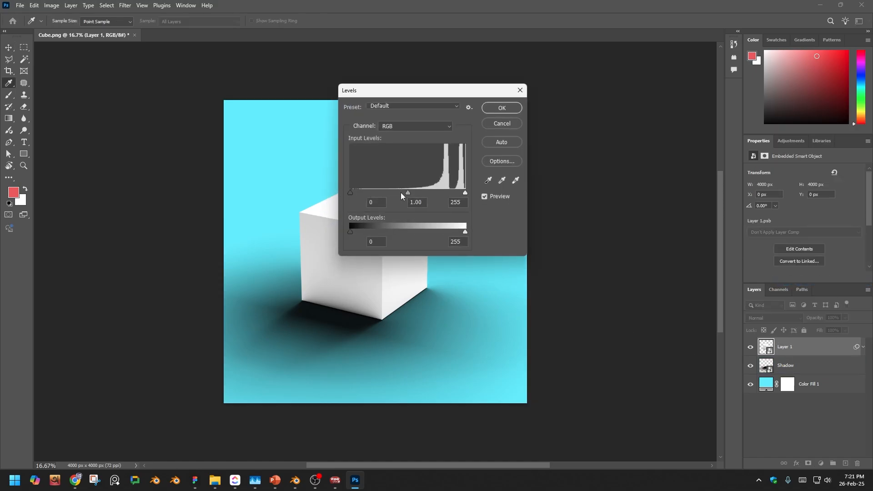
{"action": "left_click_drag", "start_coordinate": [408, 193], "coordinate": [469, 192]}
{"action": "left_click", "coordinate": [504, 121]}
{"action": "key", "text": "v"}
- Try Levels and Color Balance adjustments on the Shadow layer, discarding both
{"action": "left_click", "coordinate": [803, 367]}
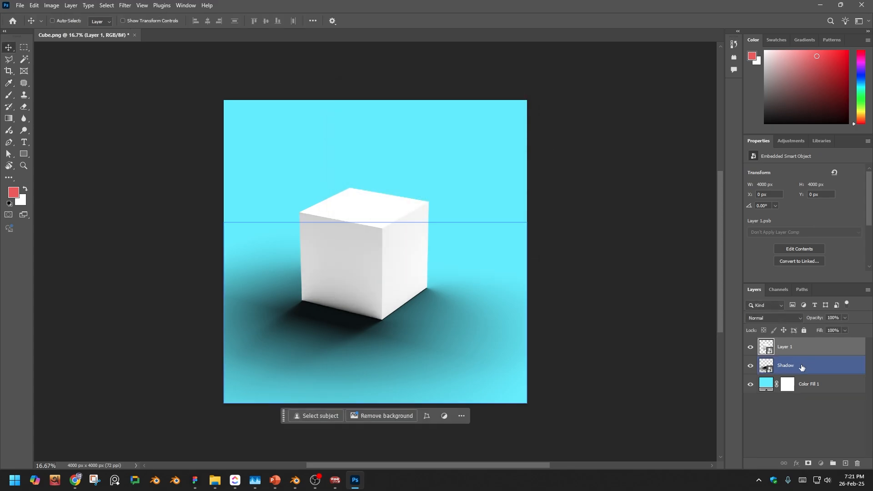
{"action": "key", "text": "ctrl+l"}
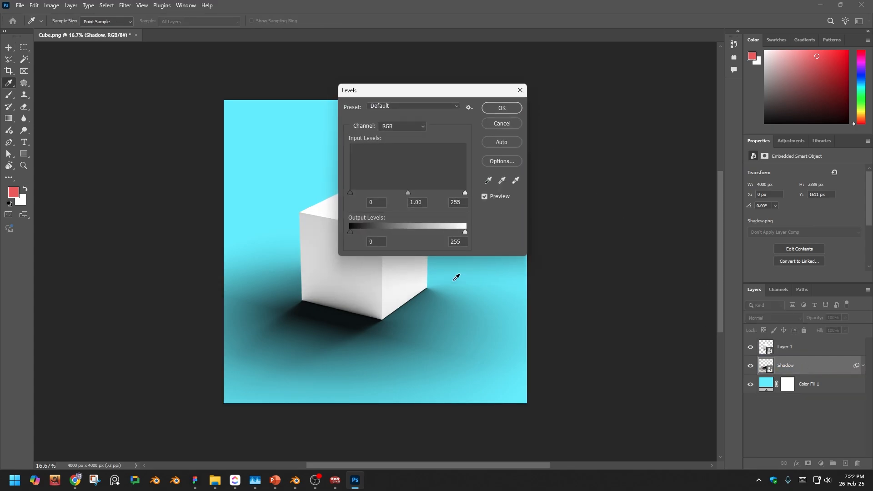
{"action": "left_click_drag", "start_coordinate": [407, 192], "coordinate": [406, 193]}
{"action": "left_click", "coordinate": [502, 124]}
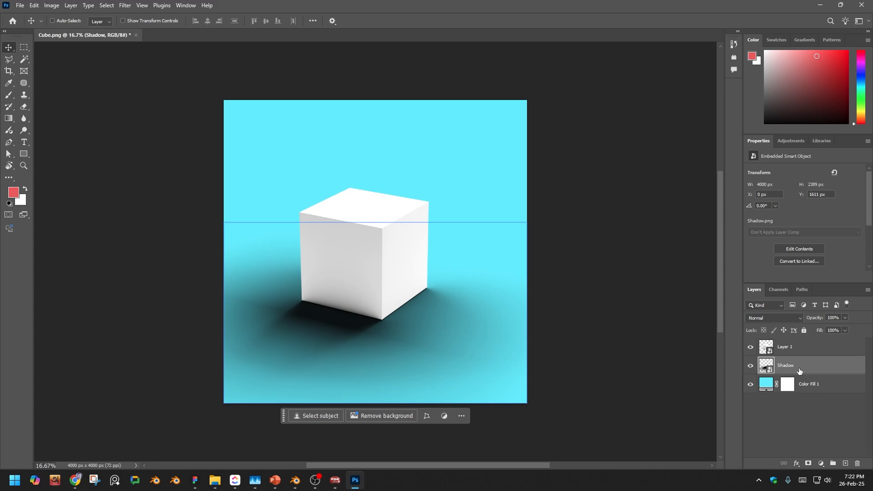
{"action": "key", "text": "ctrl+b"}
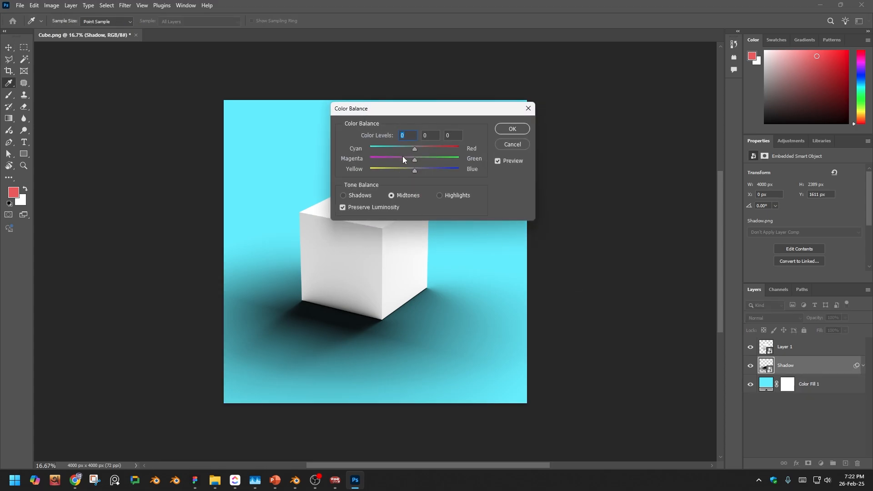
{"action": "left_click", "coordinate": [513, 145]}
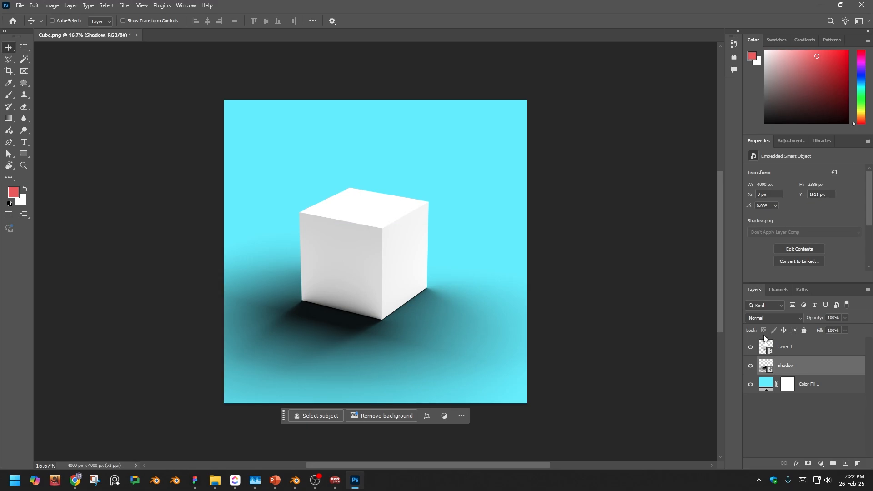
- Add a layer mask to the Shadow layer, try brushing away the shadow beside the cube in black, and undo the painting
{"action": "left_click", "coordinate": [808, 463]}
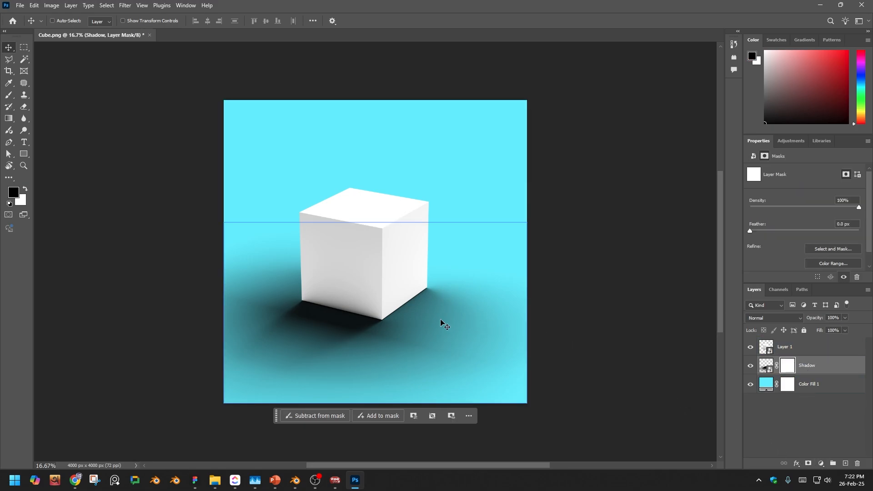
{"action": "key", "text": "b"}
{"action": "right_click_drag", "start_coordinate": [411, 316], "coordinate": [419, 316], "text": "alt"}
{"action": "mouse_move", "coordinate": [418, 315]}
{"action": "left_mouse_down"}
{"action": "mouse_move", "coordinate": [397, 335]}
{"action": "mouse_move", "coordinate": [425, 318]}
{"action": "mouse_move", "coordinate": [425, 301]}
{"action": "mouse_move", "coordinate": [444, 296]}
{"action": "mouse_move", "coordinate": [415, 306]}
{"action": "mouse_move", "coordinate": [451, 330]}
{"action": "mouse_move", "coordinate": [464, 323]}
{"action": "left_mouse_up"}
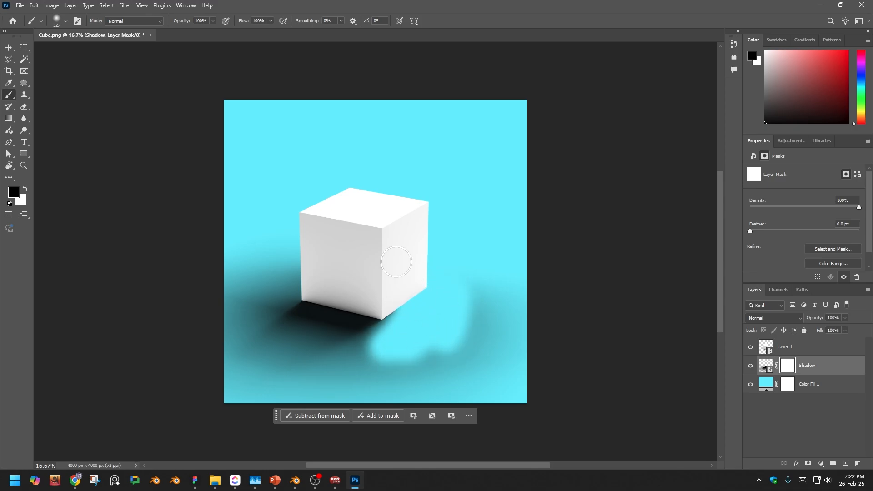
{"action": "key", "text": "ctrl+z"}
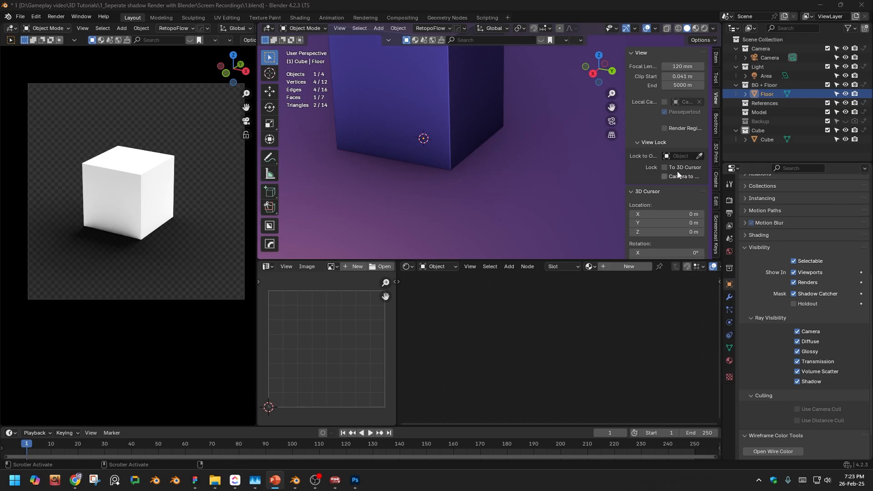